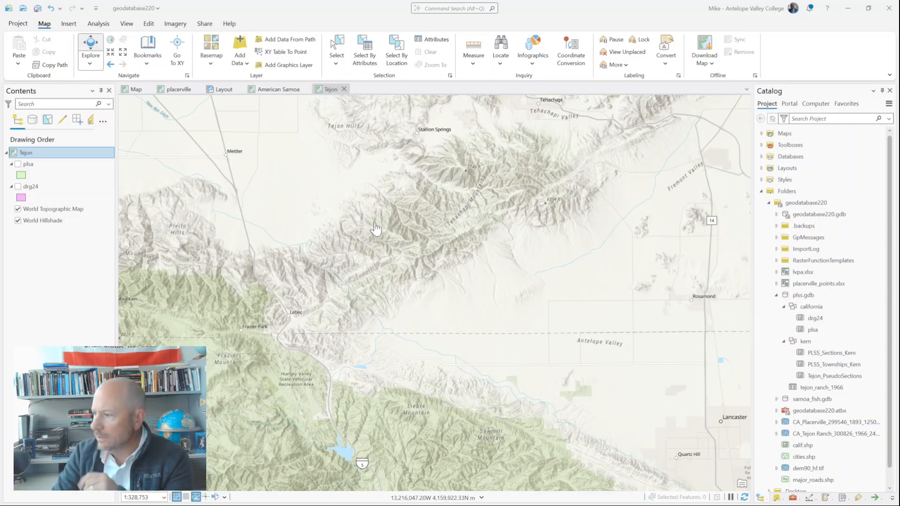
Step: Select the plsa feature class in plss.gdb, then view the plsa layer over the Tejon area and hide it again
{"action": "mouse_move", "coordinate": [830, 365]}
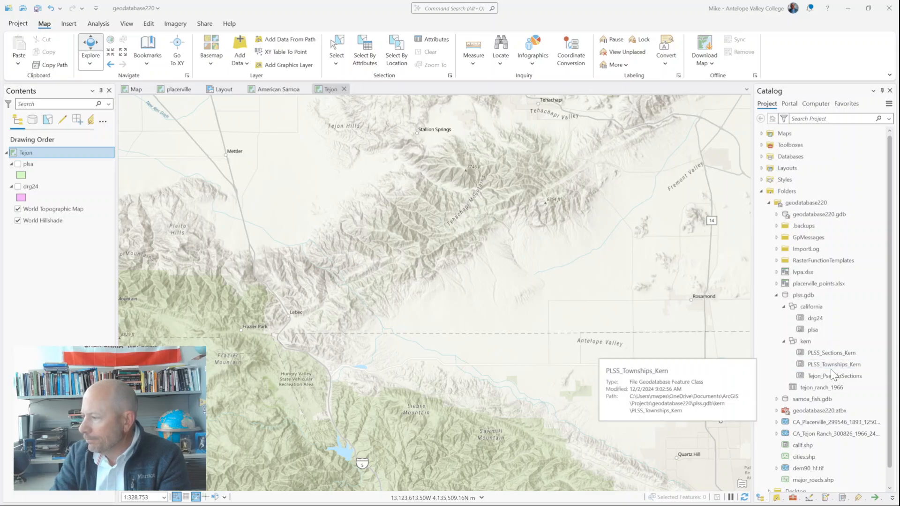
{"action": "mouse_move", "coordinate": [808, 343]}
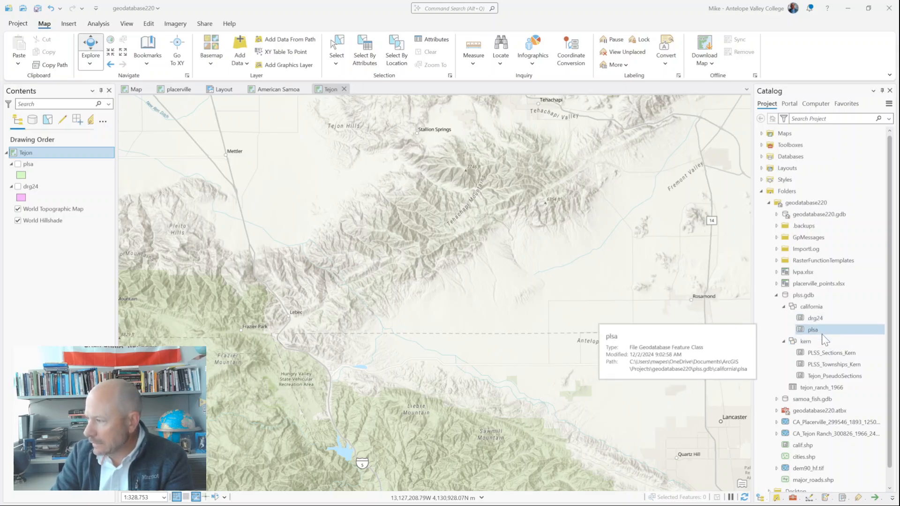
{"action": "mouse_move", "coordinate": [825, 334]}
{"action": "left_mouse_down"}
{"action": "mouse_move", "coordinate": [565, 298]}
{"action": "mouse_move", "coordinate": [753, 312]}
{"action": "mouse_move", "coordinate": [811, 332]}
{"action": "left_mouse_up"}
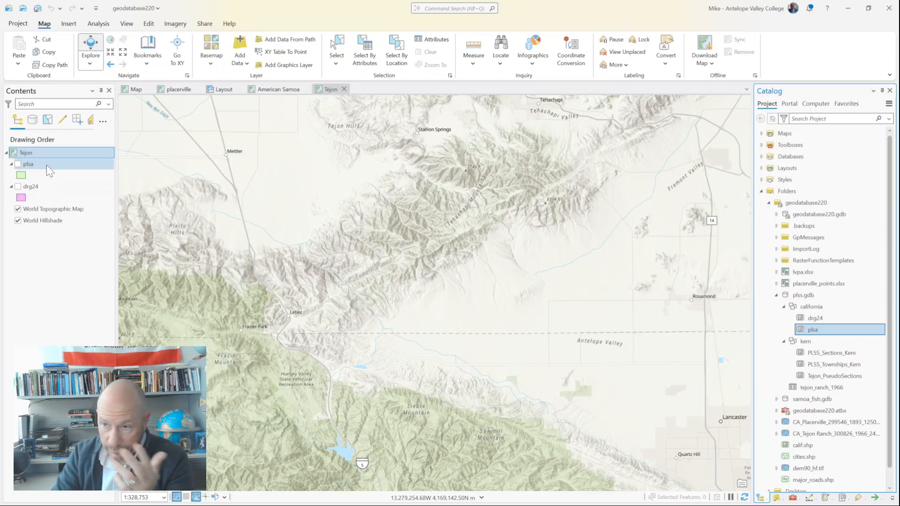
{"action": "left_click", "coordinate": [18, 164]}
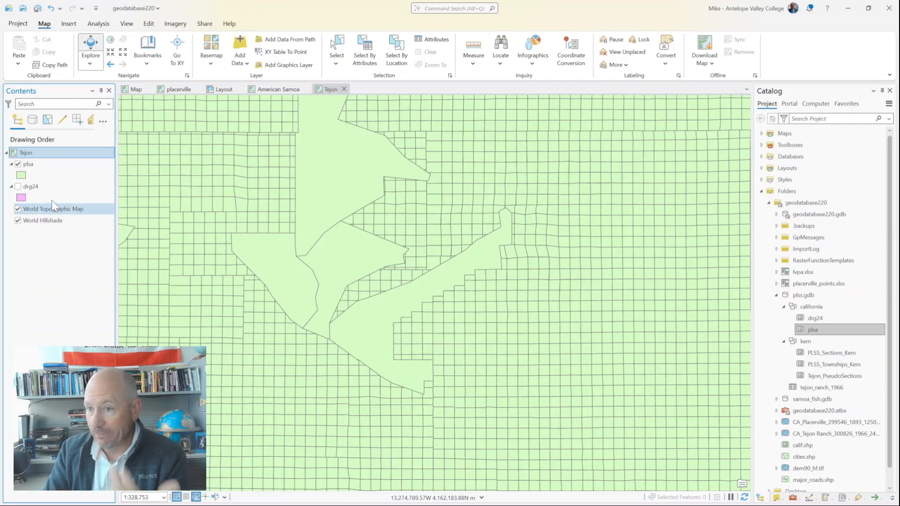
{"action": "left_click", "coordinate": [17, 164]}
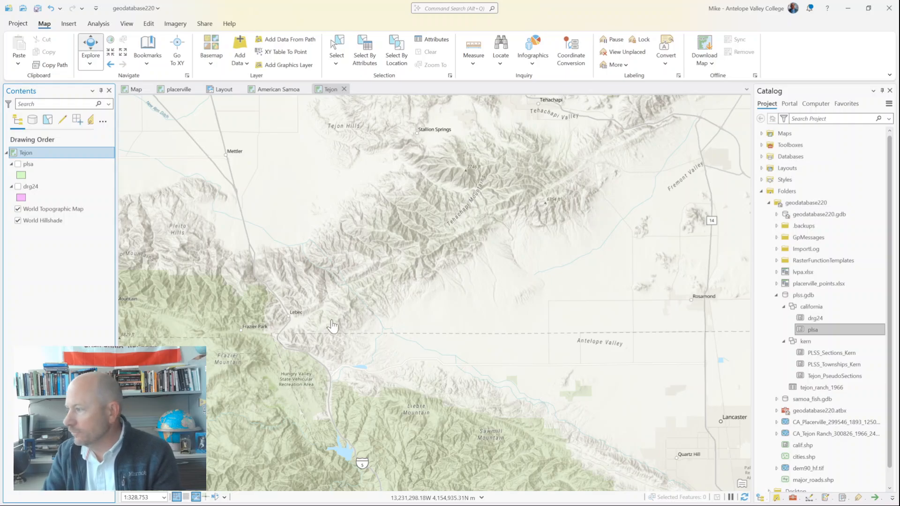
Step: Show the plsa layer and inspect the attributes of sections on both sides of the offset survey line west of the large undivided tract
{"action": "scroll", "coordinate": [298, 279], "scroll_direction": "down", "scroll_amount": 3}
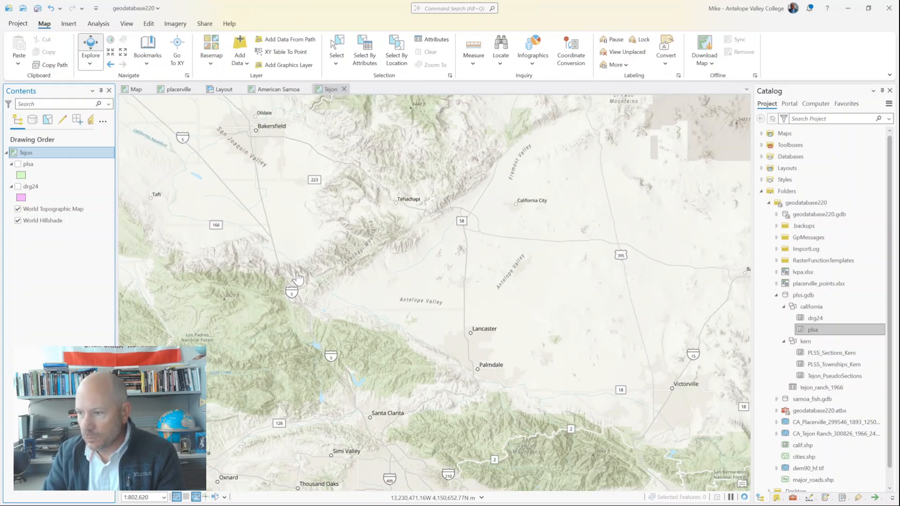
{"action": "left_click", "coordinate": [19, 164]}
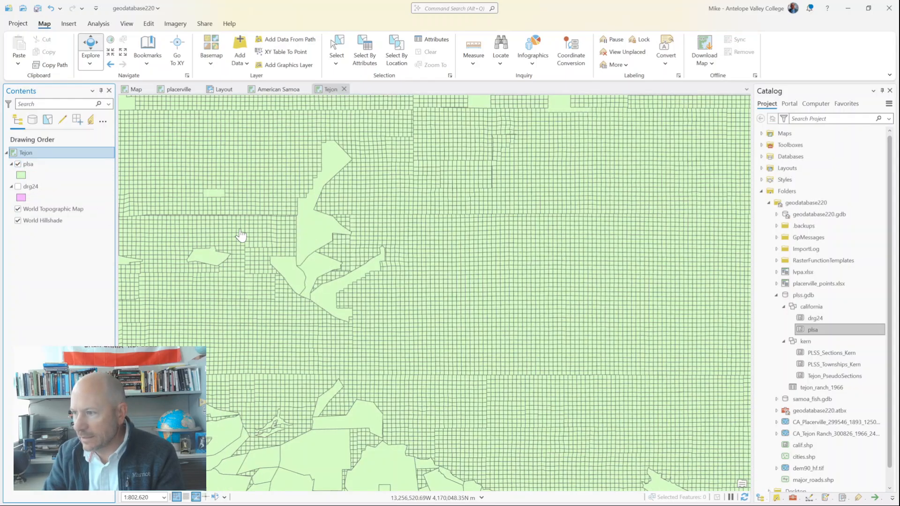
{"action": "scroll", "coordinate": [292, 225], "scroll_direction": "up", "scroll_amount": 5}
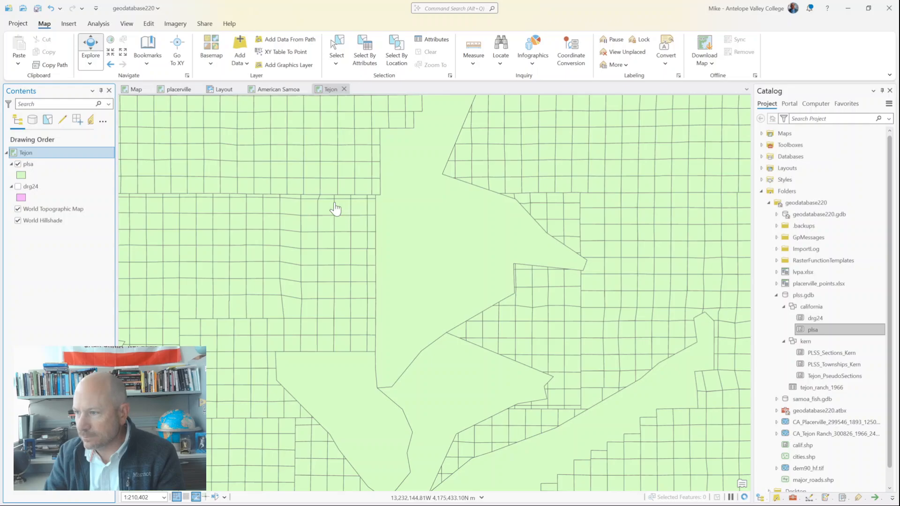
{"action": "scroll", "coordinate": [335, 209], "scroll_direction": "up", "scroll_amount": 3}
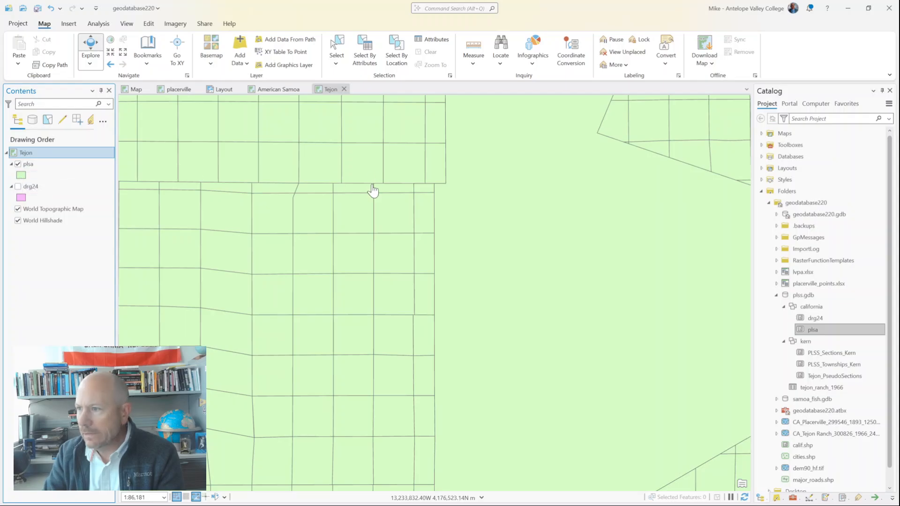
{"action": "left_click", "coordinate": [398, 175]}
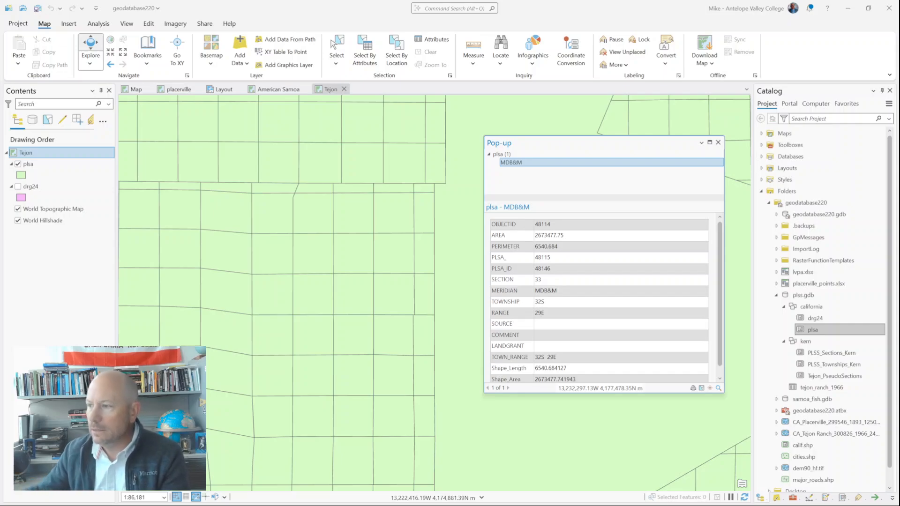
{"action": "left_click", "coordinate": [389, 196]}
{"action": "left_click", "coordinate": [395, 192]}
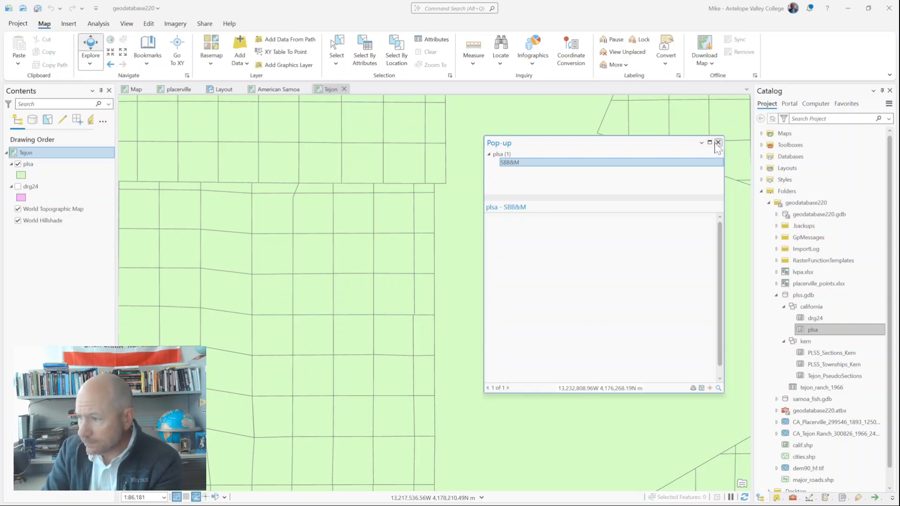
{"action": "left_click", "coordinate": [718, 143]}
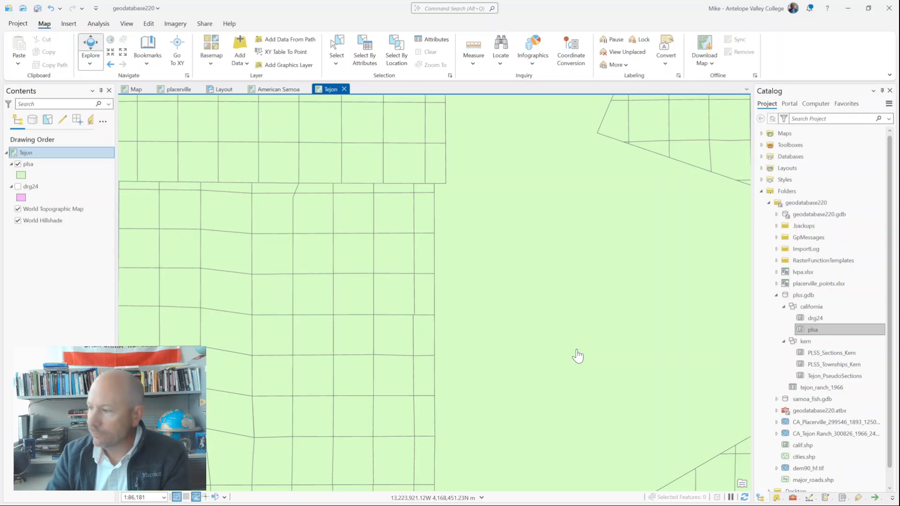
Step: Hide the plsa layer and display the drg24 quadrangle layer instead
{"action": "scroll", "coordinate": [473, 307], "scroll_direction": "down", "scroll_amount": 4}
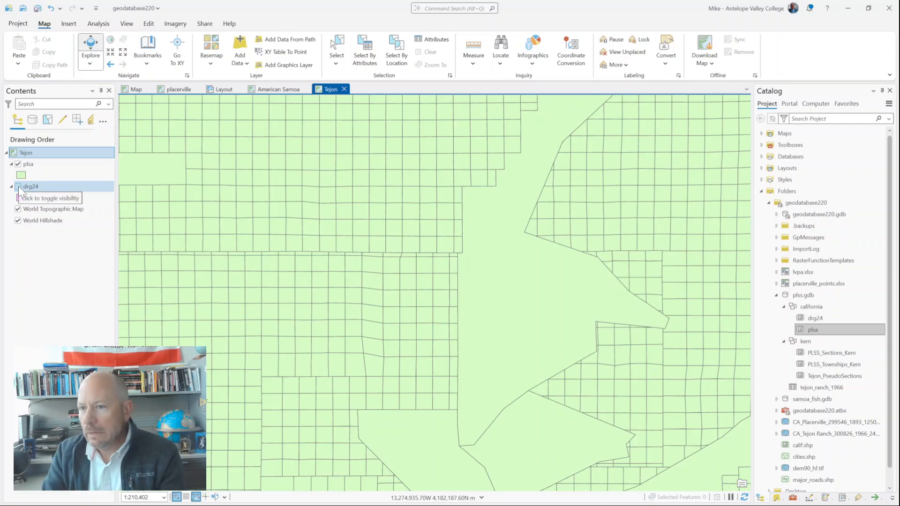
{"action": "left_click", "coordinate": [18, 164]}
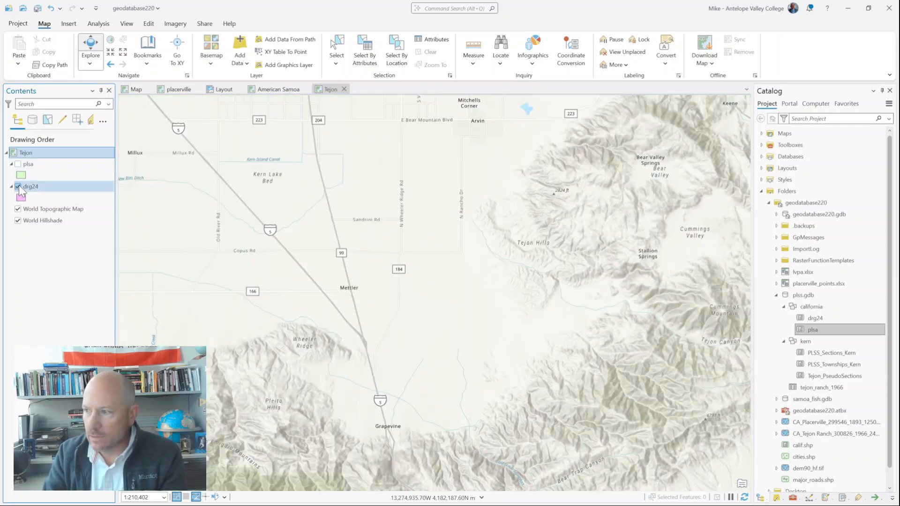
{"action": "left_click", "coordinate": [18, 186]}
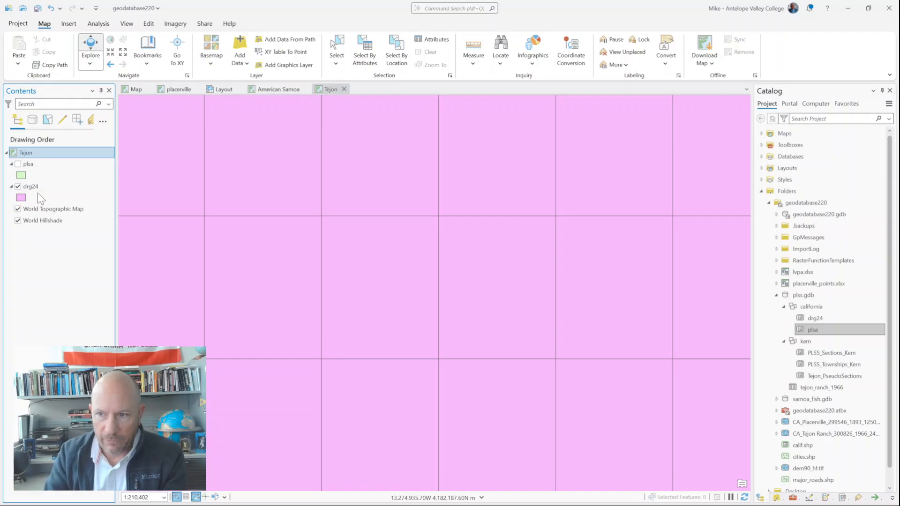
Step: Inspect the attributes of the Tejon Hills quadrangle in the drg24 layer, and close its pop-up
{"action": "left_click", "coordinate": [509, 293]}
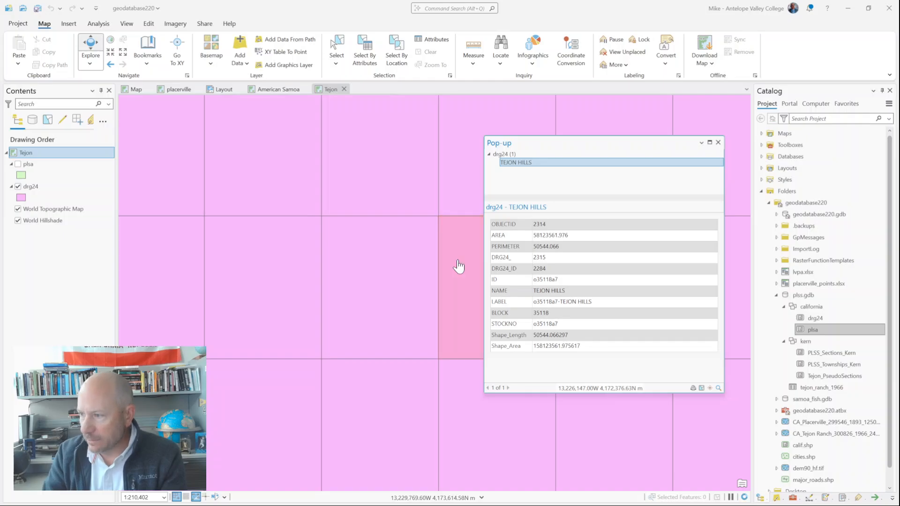
{"action": "left_click_drag", "start_coordinate": [572, 141], "coordinate": [620, 147]}
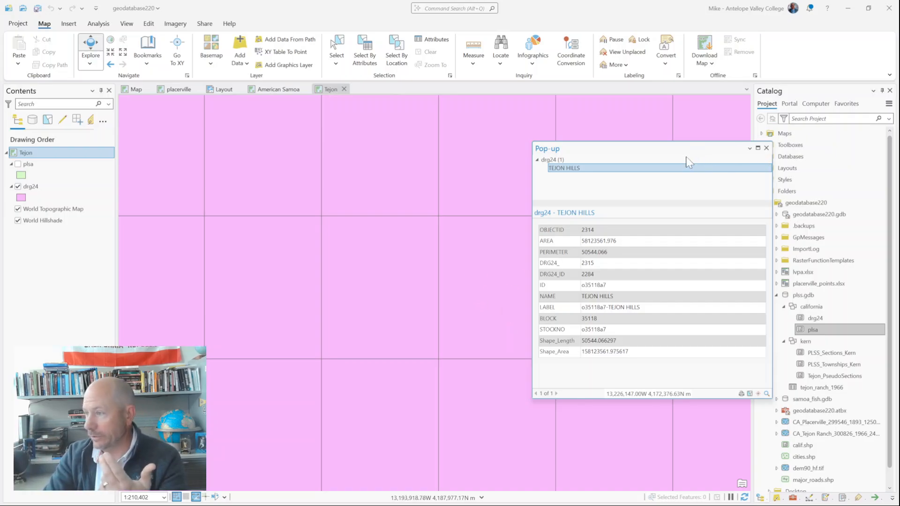
{"action": "left_click_drag", "start_coordinate": [686, 158], "coordinate": [561, 216]}
{"action": "left_click", "coordinate": [605, 219]}
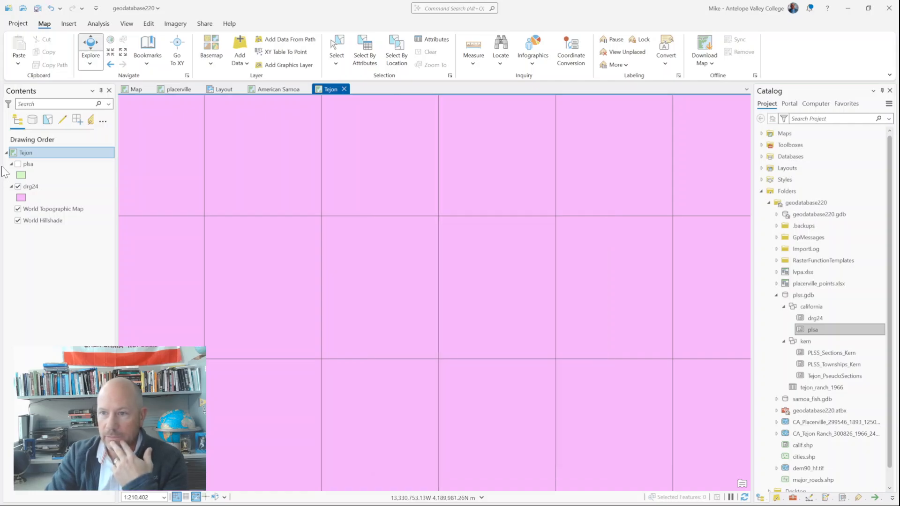
Step: Label the drg24 quadrangles with their names and focus the map on the Tejon Ranch quadrangle
{"action": "left_click", "coordinate": [36, 186]}
{"action": "right_click", "coordinate": [35, 186]}
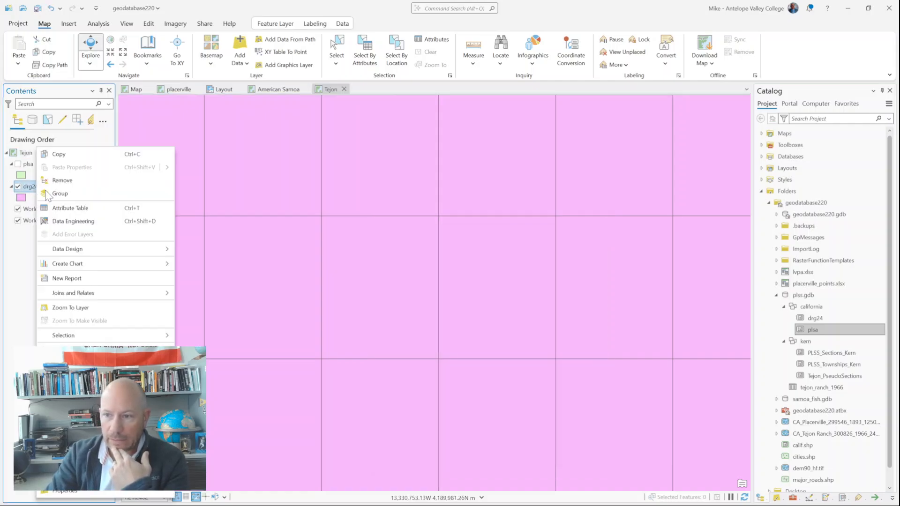
{"action": "left_click", "coordinate": [64, 350]}
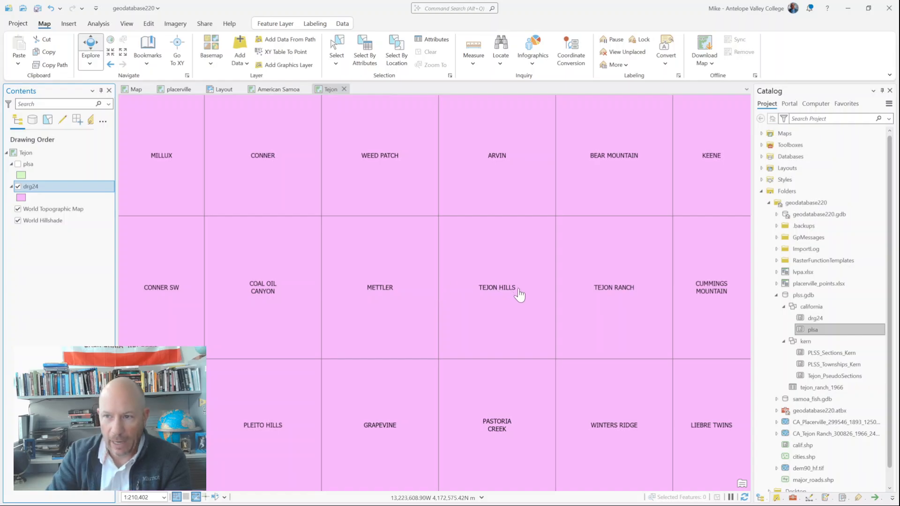
{"action": "left_click_drag", "start_coordinate": [574, 277], "coordinate": [333, 267]}
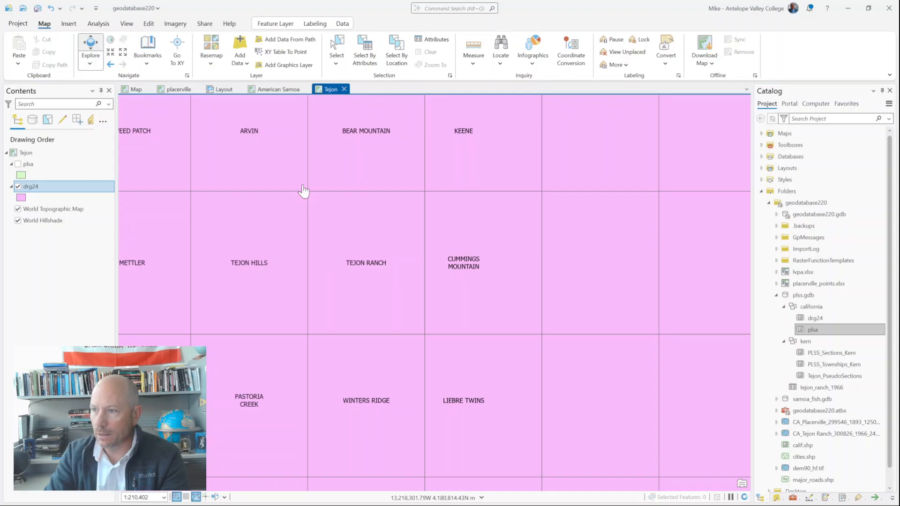
{"action": "left_click_drag", "start_coordinate": [315, 190], "coordinate": [430, 341]}
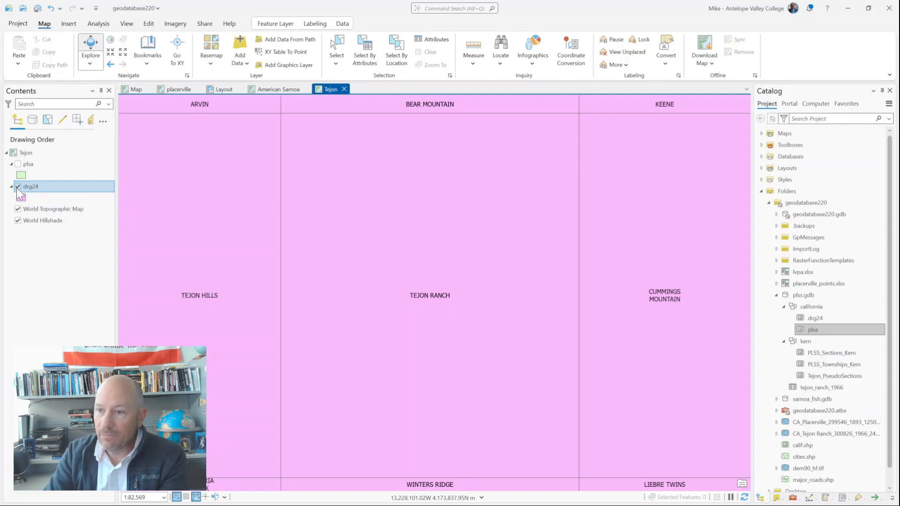
Step: Show the plsa layer instead of drg24 and add the PLSS_Sections_Kern feature class to the Tejon map
{"action": "left_click", "coordinate": [18, 187]}
{"action": "left_click", "coordinate": [17, 164]}
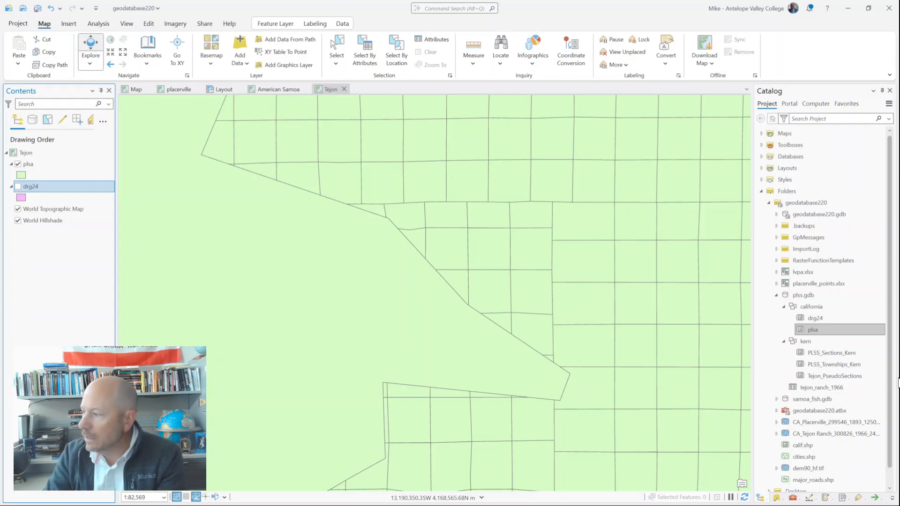
{"action": "mouse_move", "coordinate": [820, 325]}
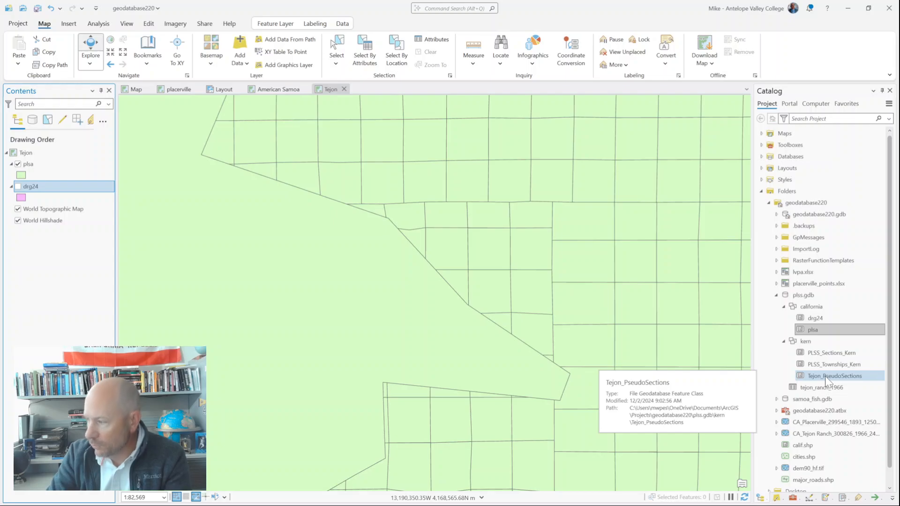
{"action": "left_click", "coordinate": [840, 353]}
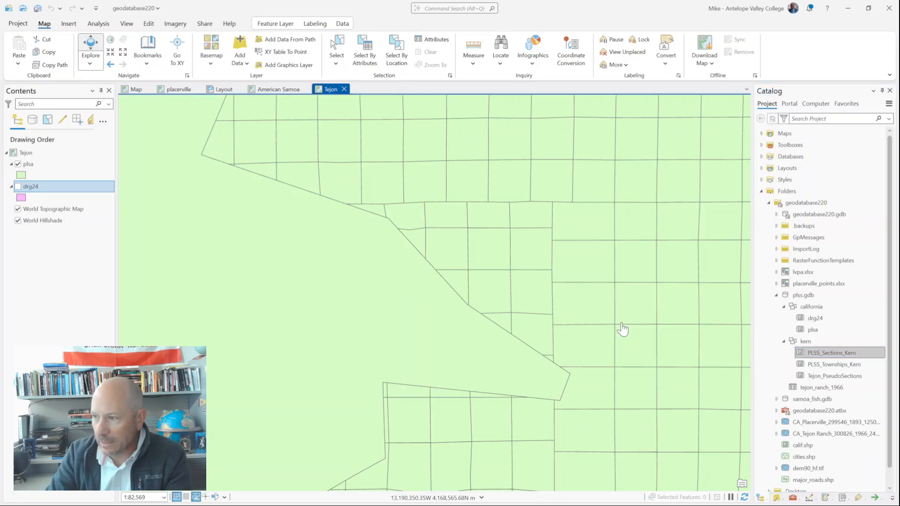
{"action": "left_click_drag", "start_coordinate": [622, 328], "coordinate": [622, 328]}
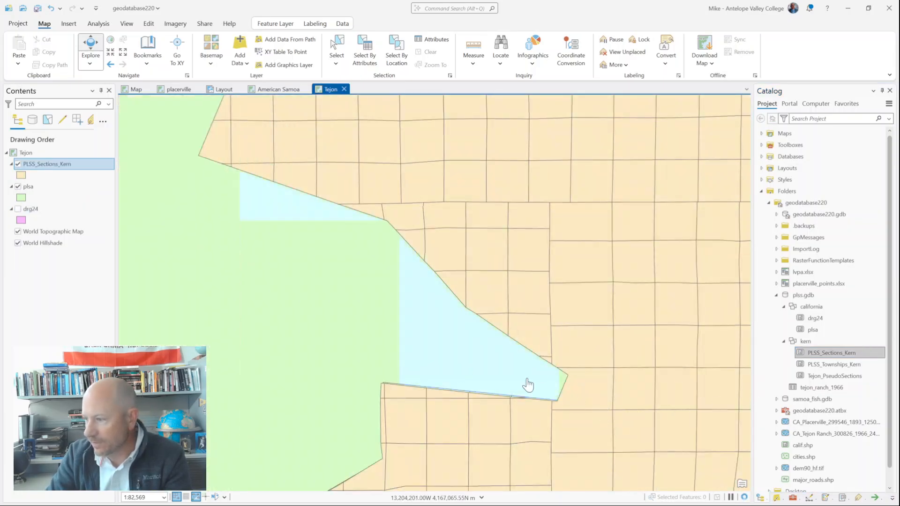
Step: Symbolize the PLSS_Sections_Kern layer with the Black Outline polygon symbol and return to the project catalog
{"action": "left_click", "coordinate": [22, 176]}
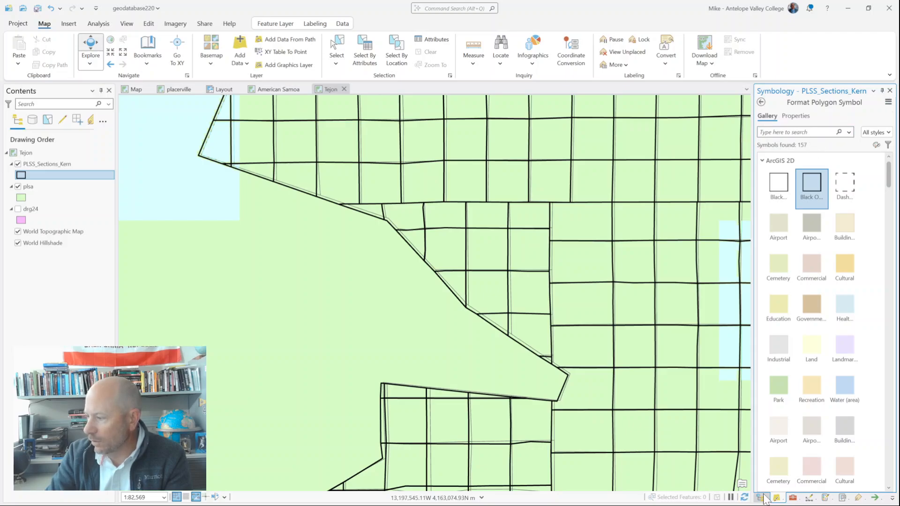
{"action": "left_click", "coordinate": [761, 498]}
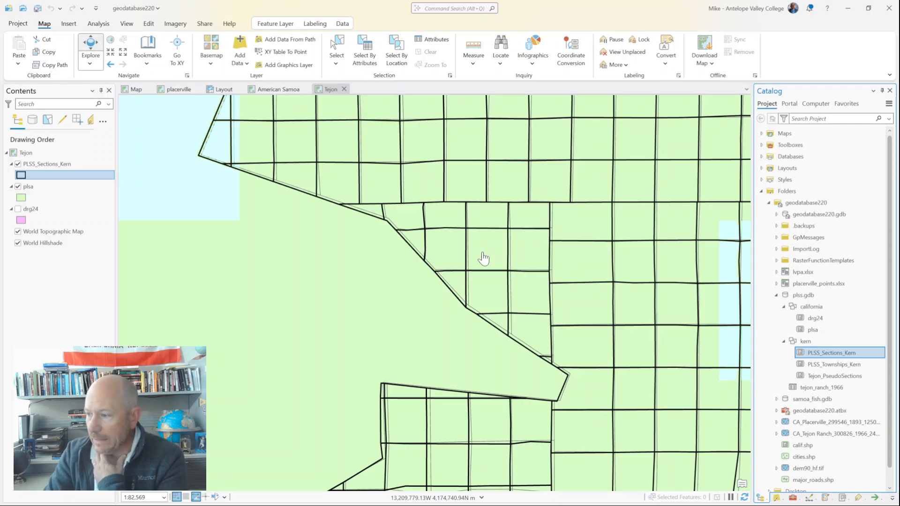
Step: Give the plsa layer's polygons a bright green outline with a width of 2 pt
{"action": "left_click", "coordinate": [21, 198]}
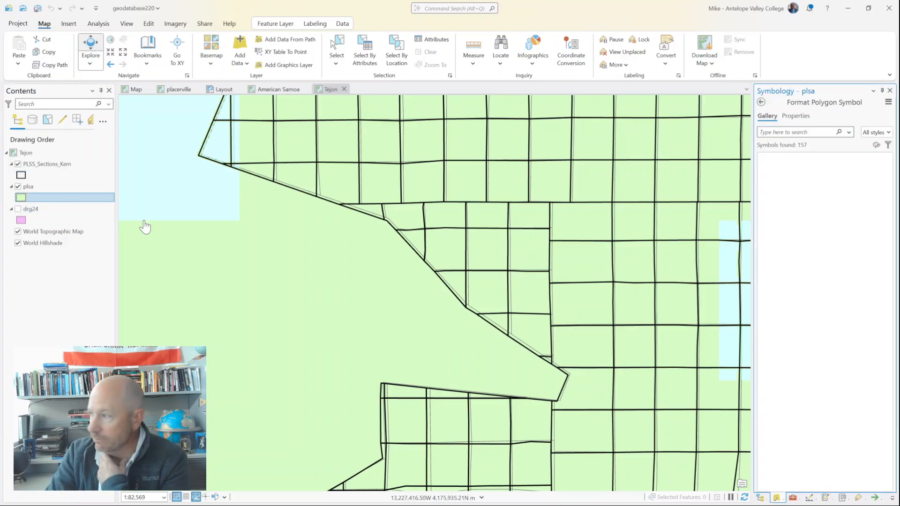
{"action": "left_click", "coordinate": [804, 114]}
{"action": "left_click", "coordinate": [886, 176]}
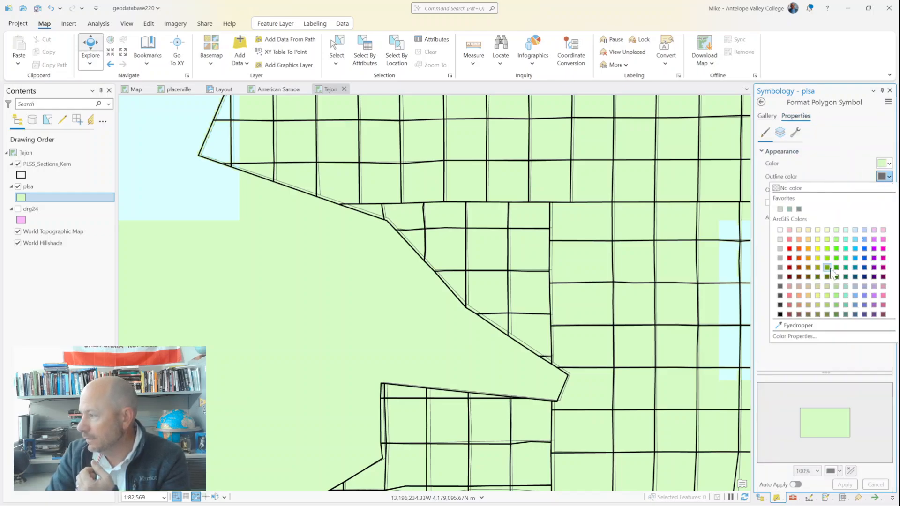
{"action": "left_click", "coordinate": [837, 258]}
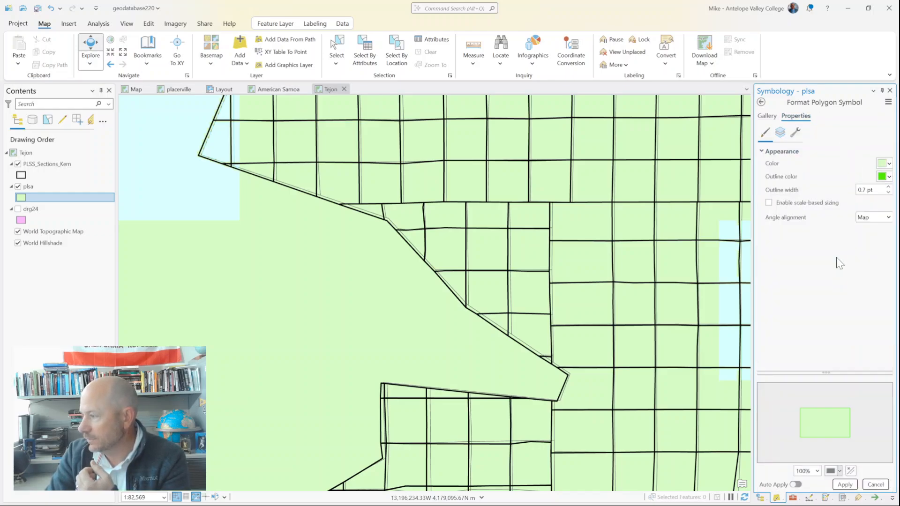
{"action": "left_click", "coordinate": [888, 187]}
{"action": "left_click", "coordinate": [845, 485]}
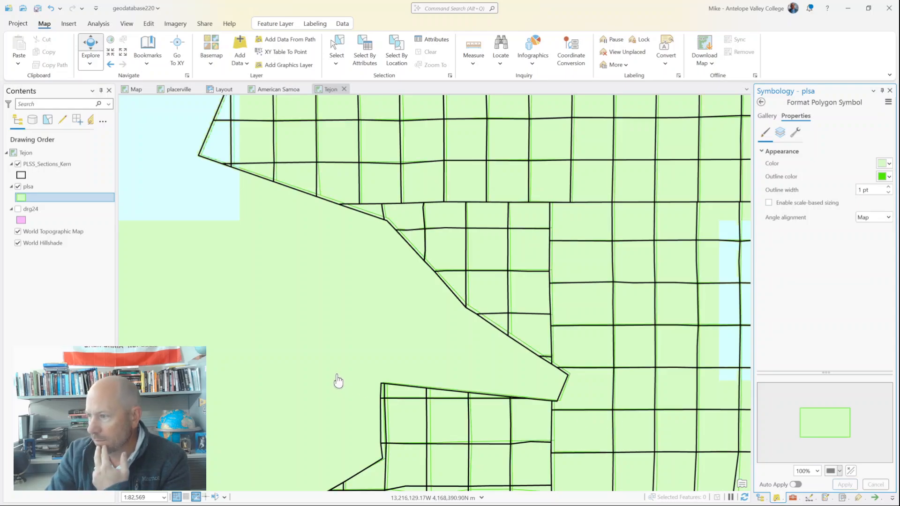
{"action": "left_click", "coordinate": [888, 186]}
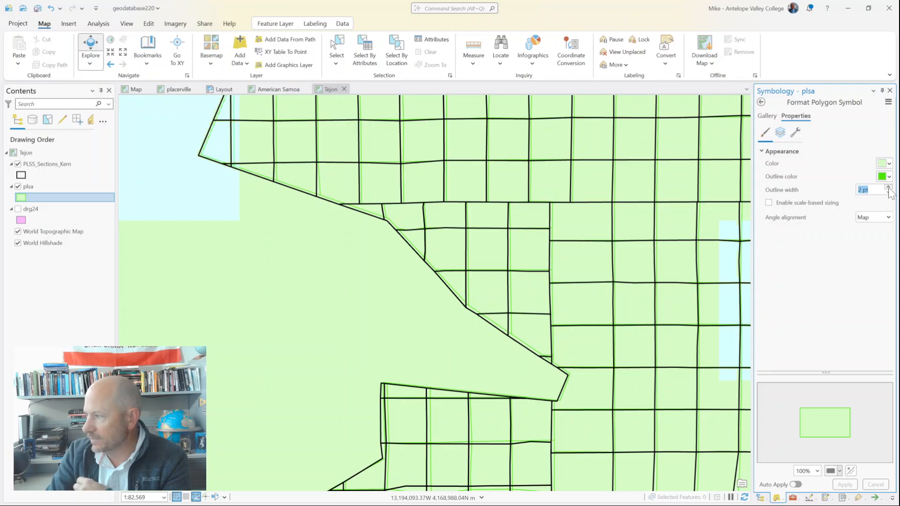
{"action": "left_click", "coordinate": [845, 485]}
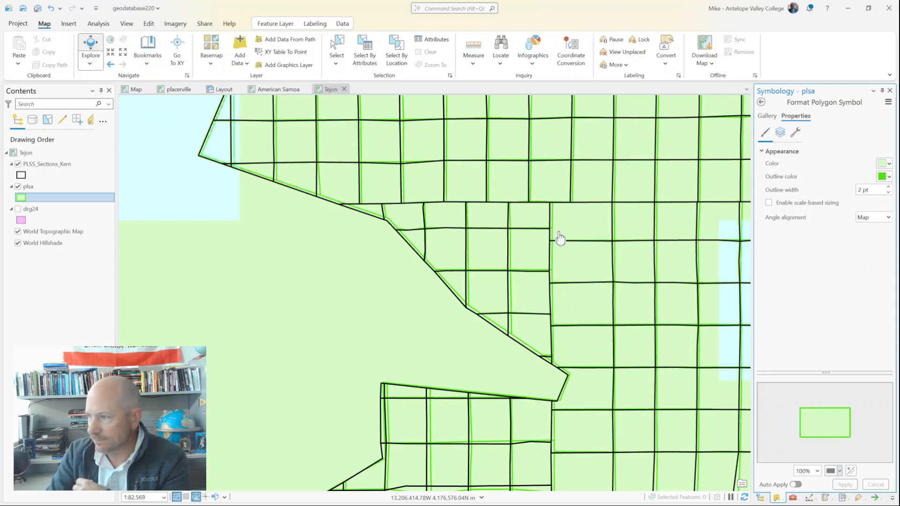
Step: Change the plsa polygons' outline color to a darker green and inspect the attributes of one Kern section near the Tejon boundary
{"action": "left_click", "coordinate": [887, 177]}
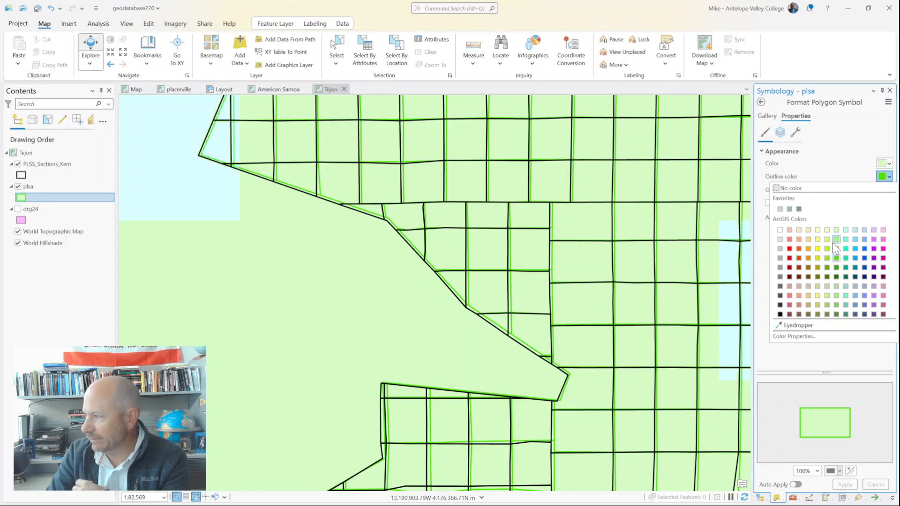
{"action": "left_click", "coordinate": [837, 267]}
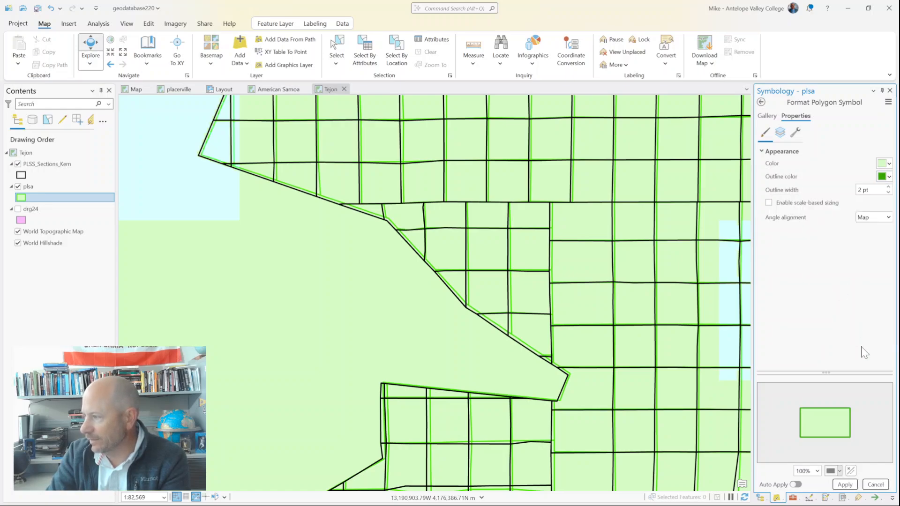
{"action": "left_click", "coordinate": [846, 485]}
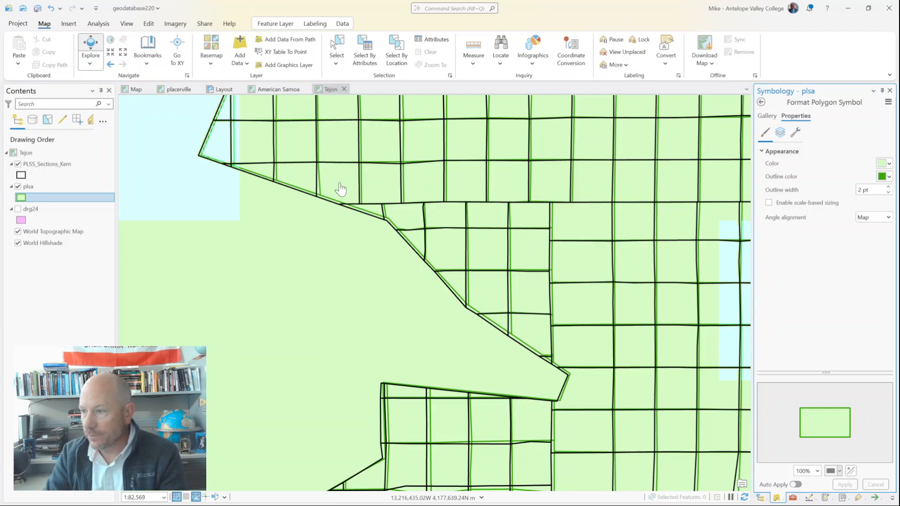
{"action": "left_click", "coordinate": [307, 184]}
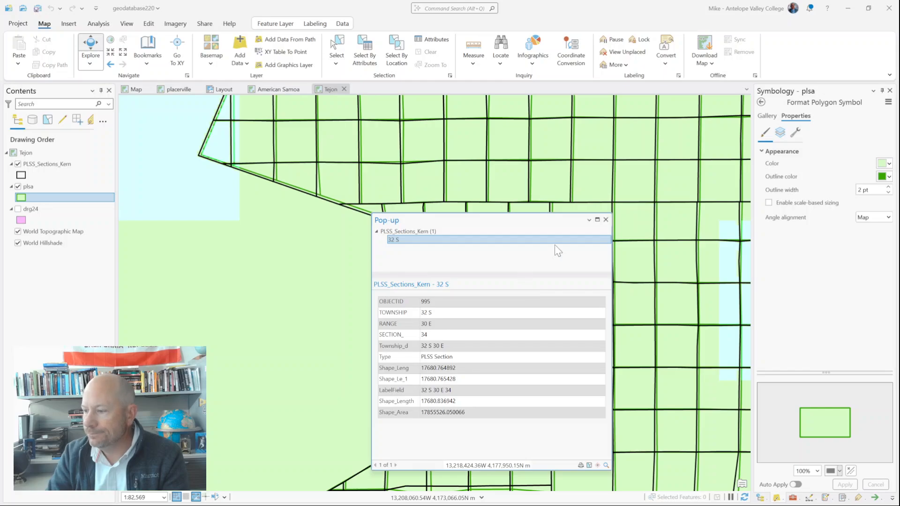
{"action": "left_click", "coordinate": [606, 220]}
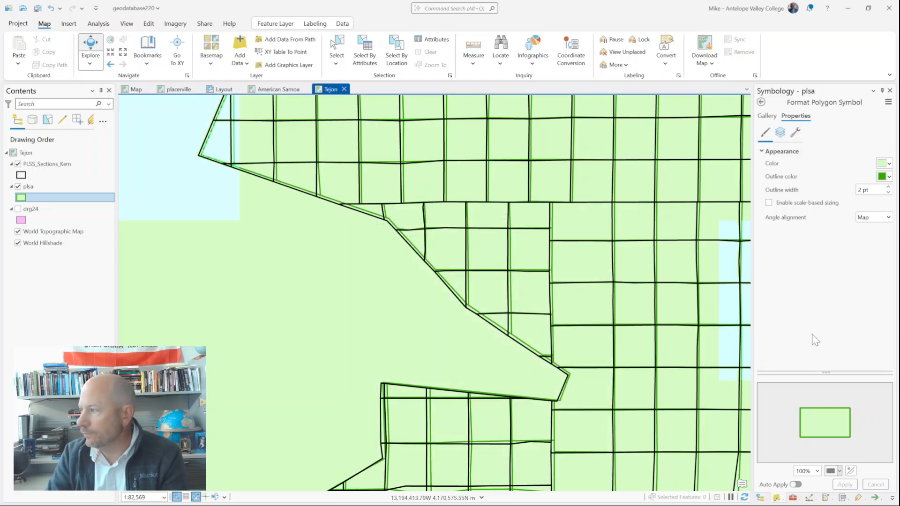
Step: Add the Tejon_PseudoSections feature class from the kern dataset to the Tejon map
{"action": "left_click", "coordinate": [761, 498]}
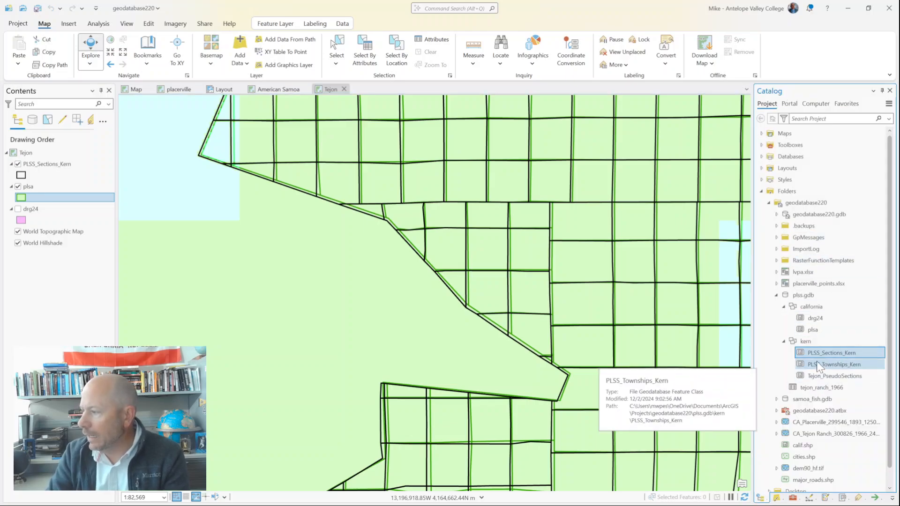
{"action": "scroll", "coordinate": [469, 269], "scroll_direction": "up", "scroll_amount": 2}
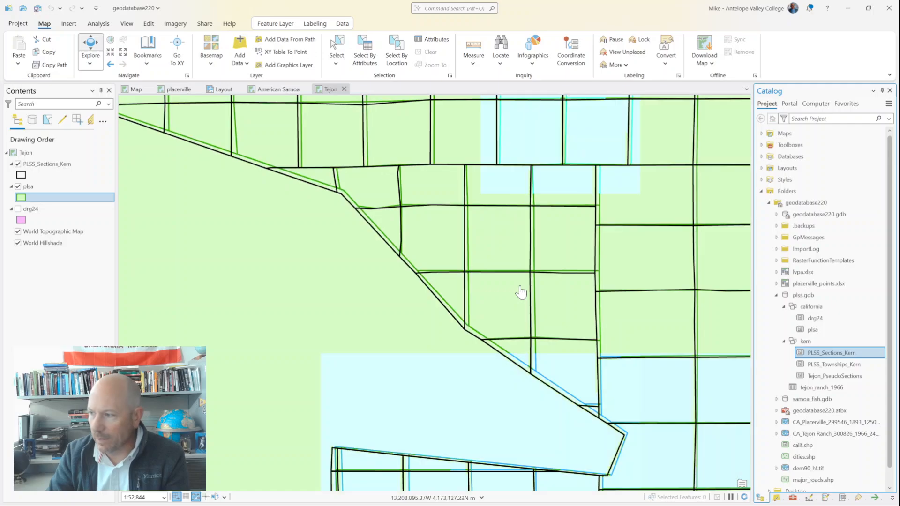
{"action": "scroll", "coordinate": [519, 289], "scroll_direction": "down", "scroll_amount": 2}
{"action": "scroll", "coordinate": [644, 372], "scroll_direction": "down", "scroll_amount": 2}
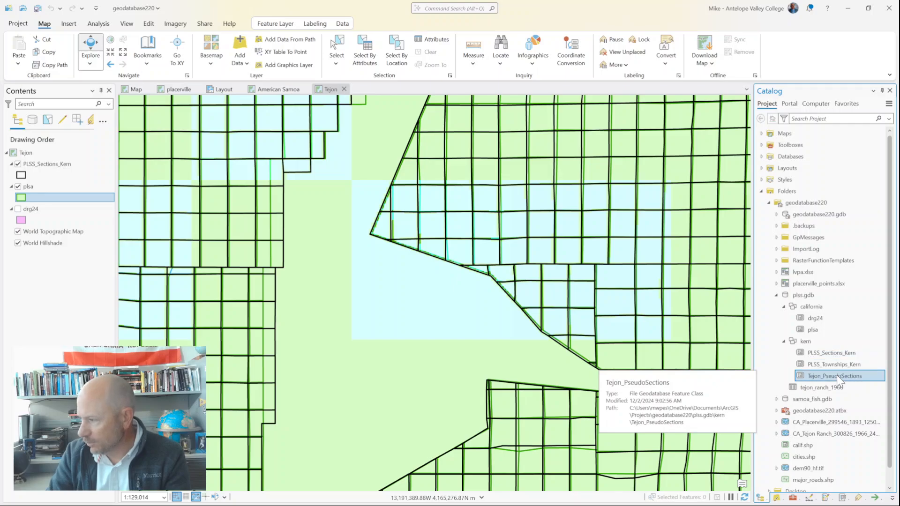
{"action": "mouse_move", "coordinate": [837, 375]}
{"action": "left_mouse_down"}
{"action": "mouse_move", "coordinate": [466, 366]}
{"action": "mouse_move", "coordinate": [458, 376]}
{"action": "left_mouse_up"}
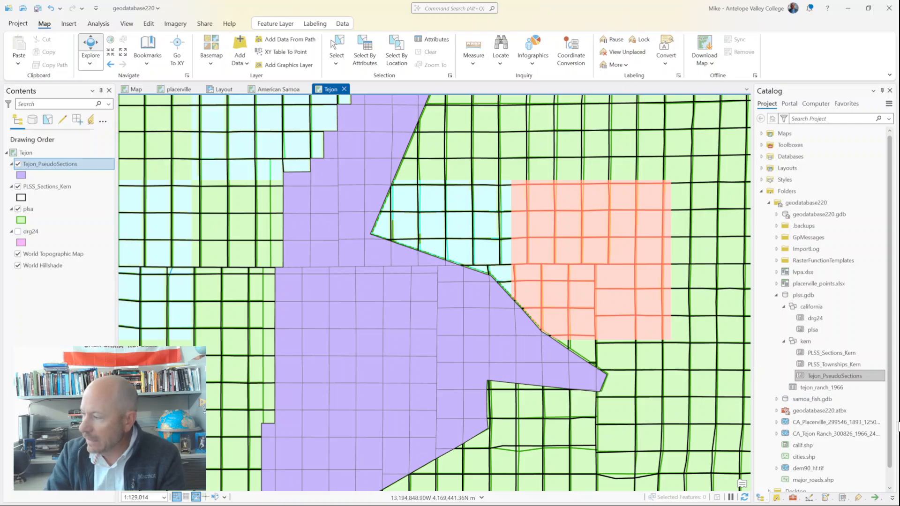
Step: Add the tejon_ranch_1966 table from plss.gdb to the map and review its quadrangle corner coordinates
{"action": "mouse_move", "coordinate": [825, 412]}
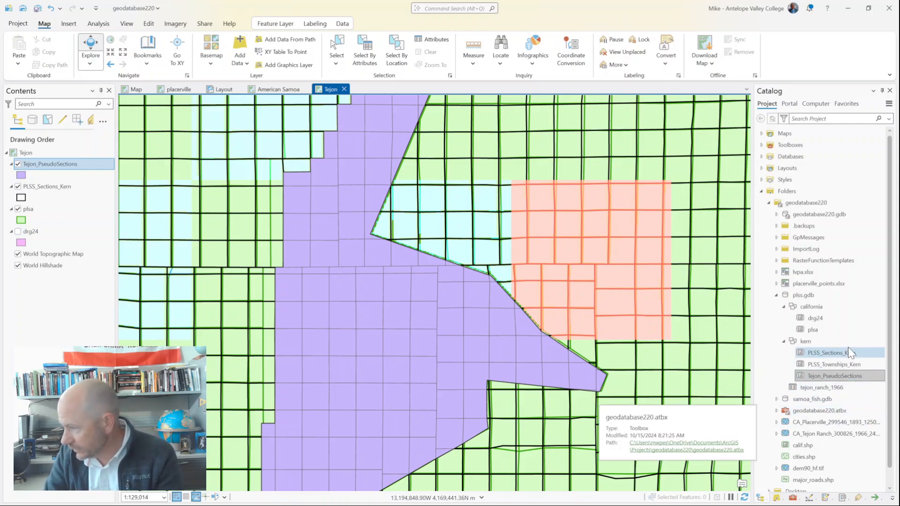
{"action": "mouse_move", "coordinate": [849, 338]}
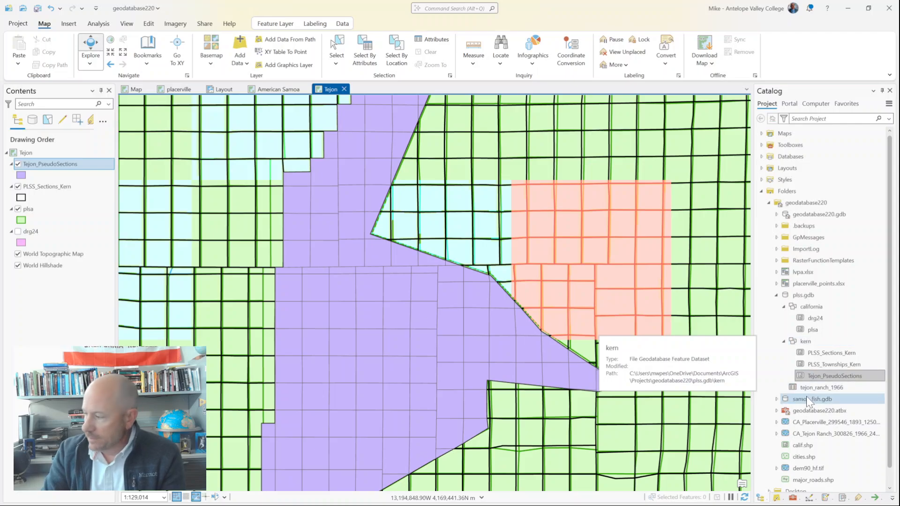
{"action": "mouse_move", "coordinate": [826, 387]}
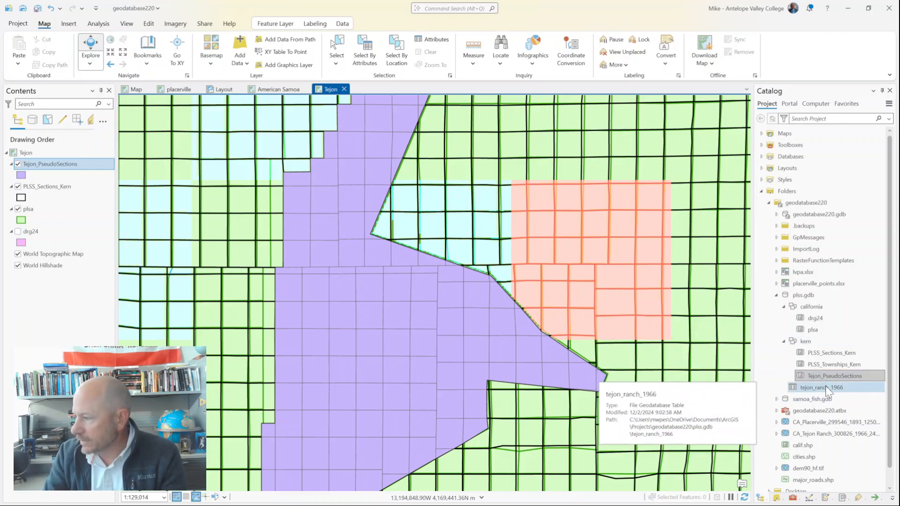
{"action": "left_click_drag", "start_coordinate": [826, 386], "coordinate": [516, 340]}
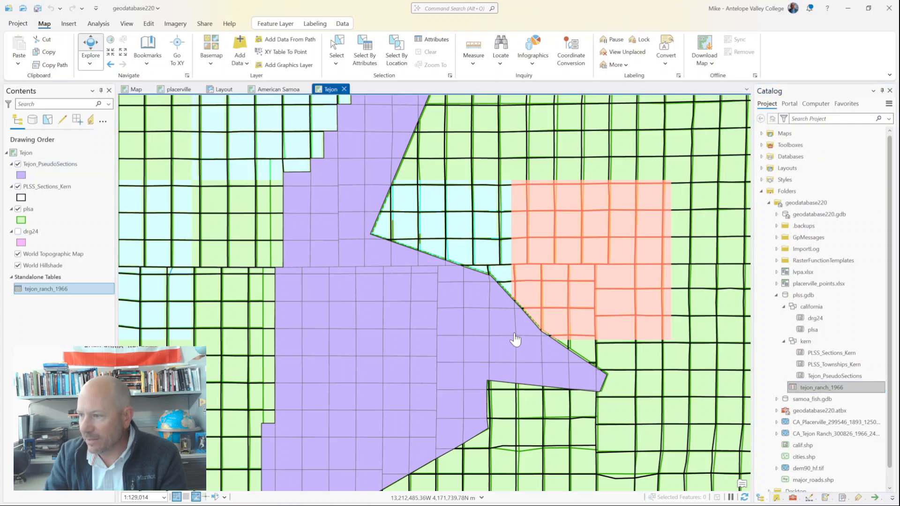
{"action": "right_click", "coordinate": [61, 288]}
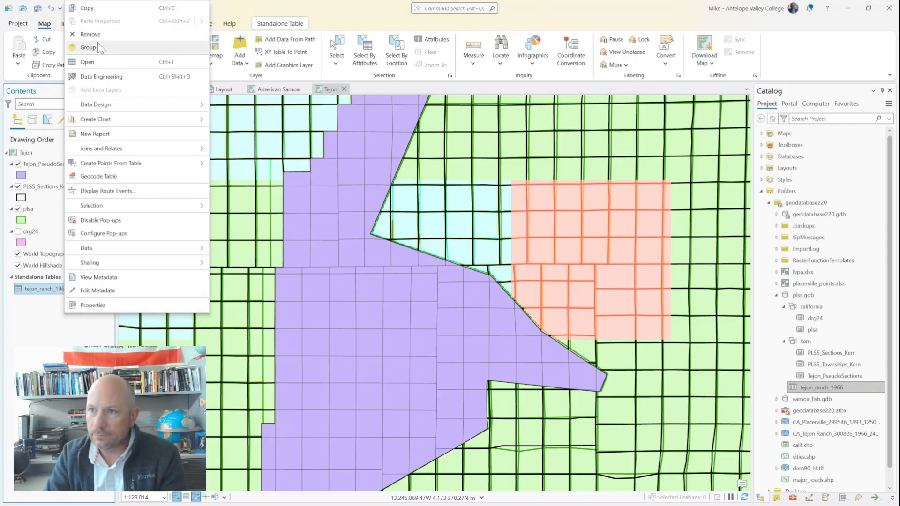
{"action": "left_click", "coordinate": [88, 62]}
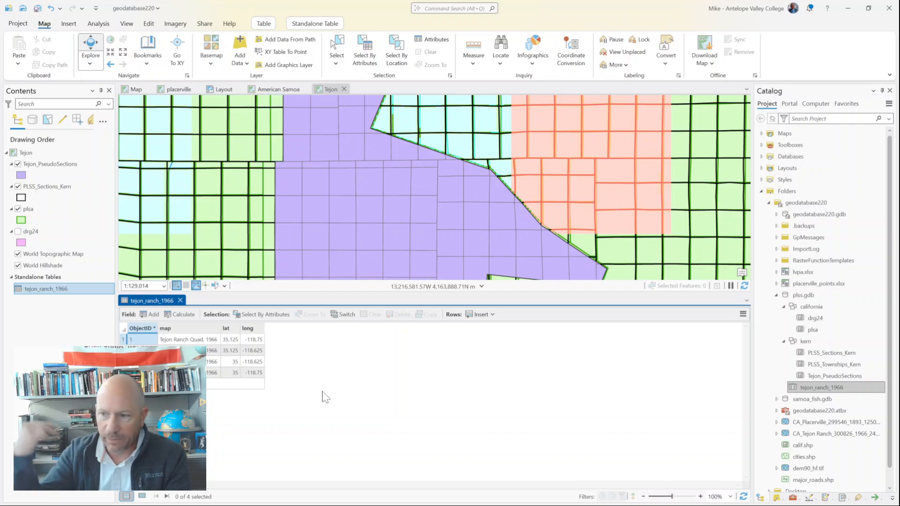
{"action": "left_click", "coordinate": [181, 301]}
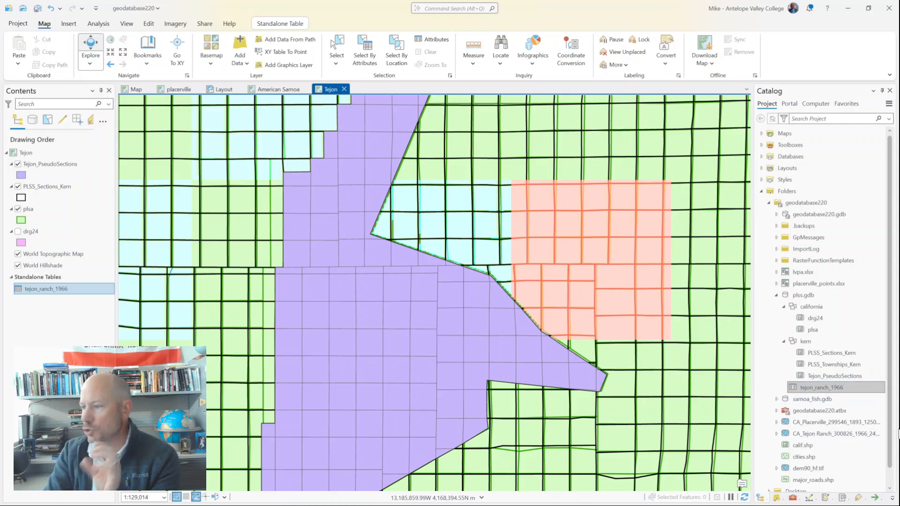
Step: Add the CA_Tejon Ranch_300826_1966_24000.jpg raster to the Tejon map and calculate its statistics
{"action": "mouse_move", "coordinate": [844, 442]}
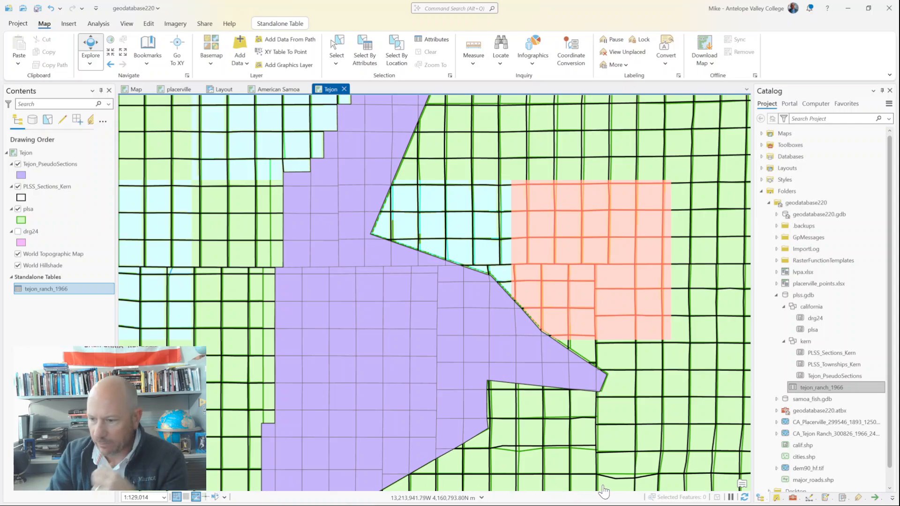
{"action": "left_click", "coordinate": [825, 434]}
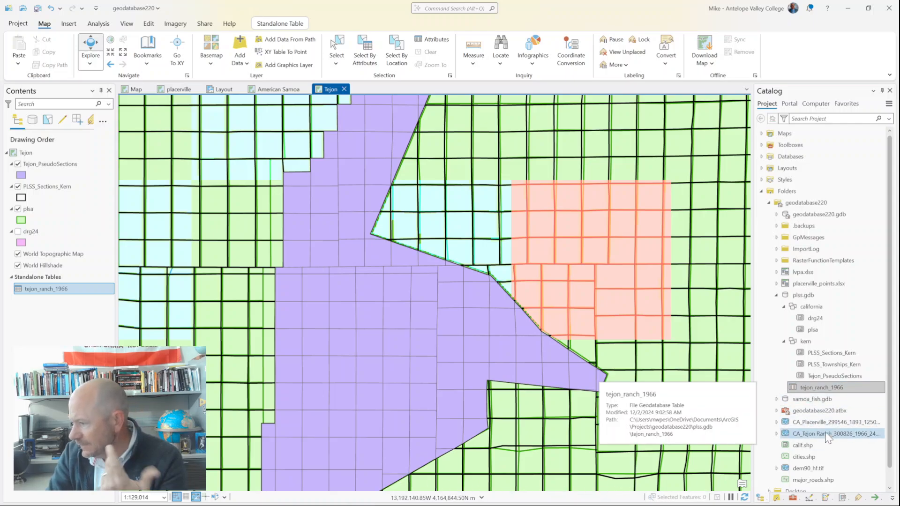
{"action": "left_click", "coordinate": [393, 381]}
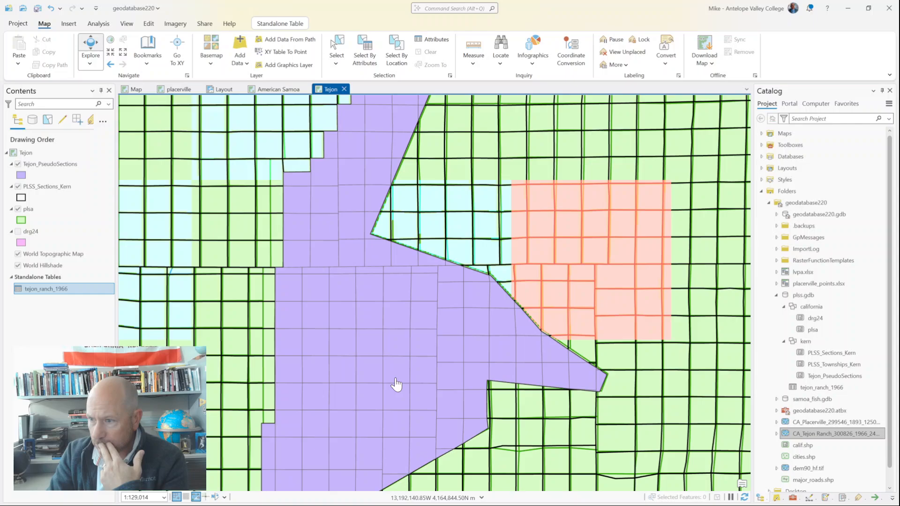
{"action": "left_click", "coordinate": [813, 432]}
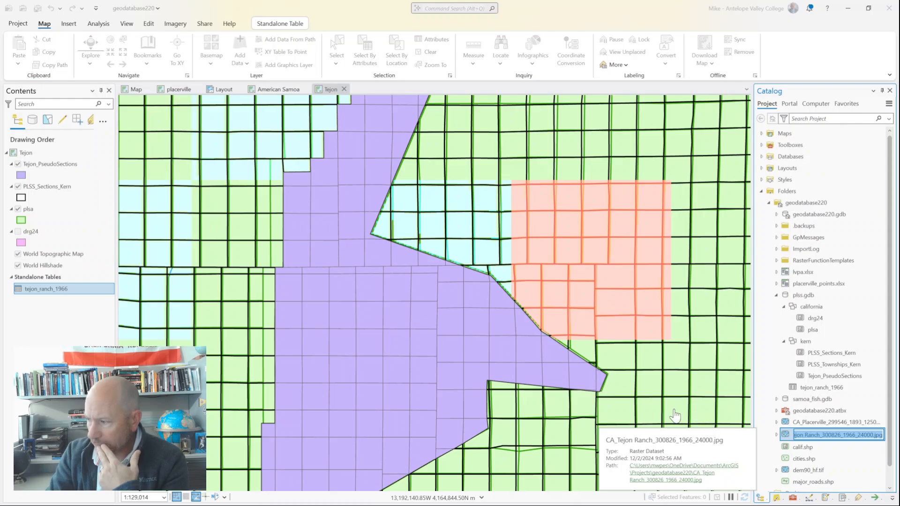
{"action": "left_click", "coordinate": [787, 433]}
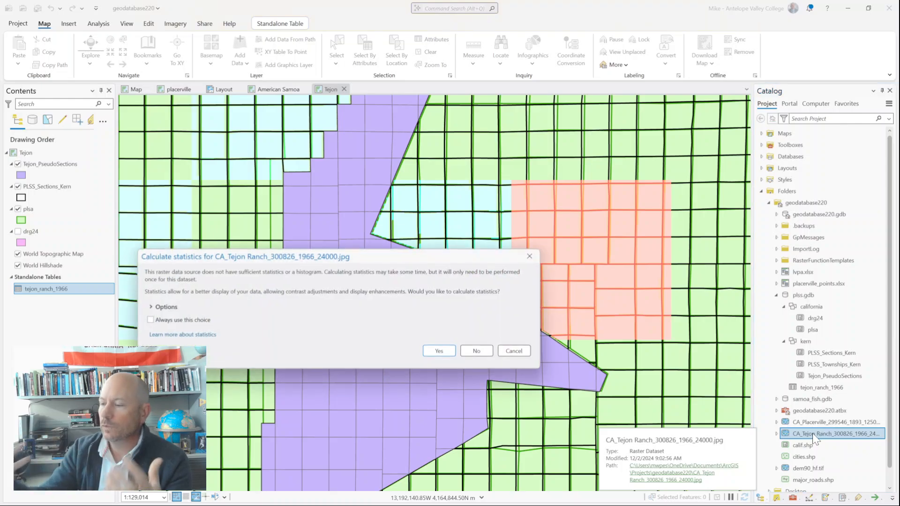
{"action": "left_click", "coordinate": [448, 354]}
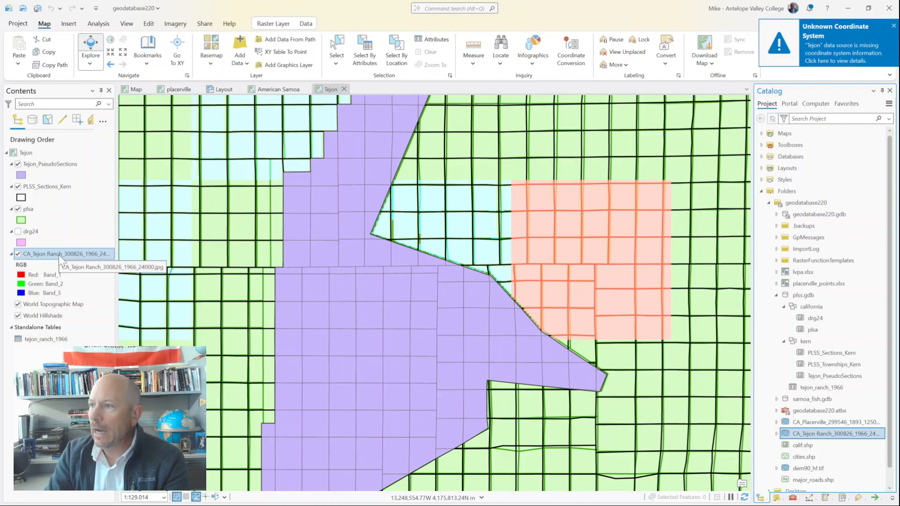
Step: Start georeferencing the scanned Tejon Ranch raster and fit it to the current map display
{"action": "left_click", "coordinate": [279, 29]}
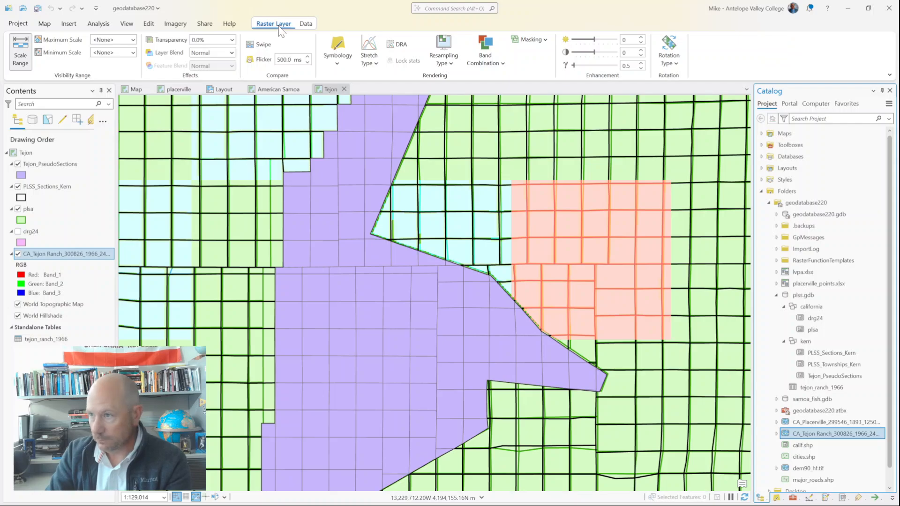
{"action": "left_click", "coordinate": [175, 24]}
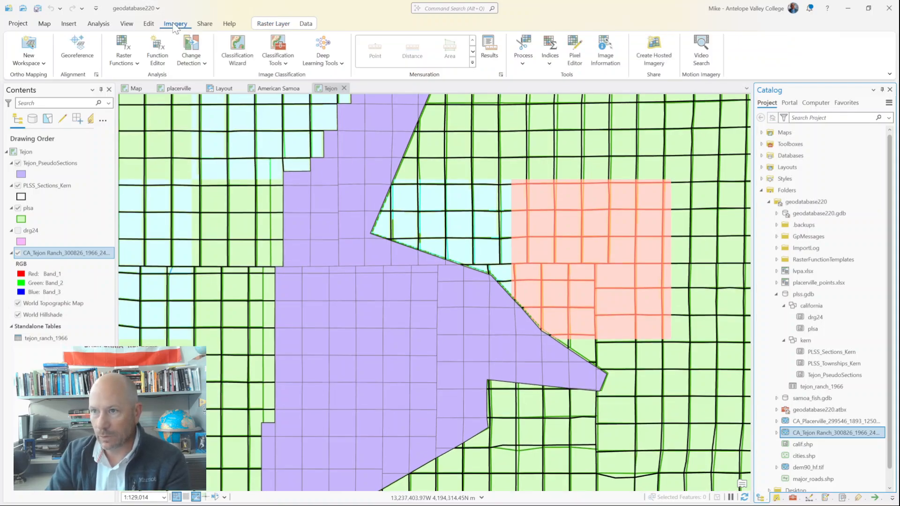
{"action": "left_click", "coordinate": [77, 52]}
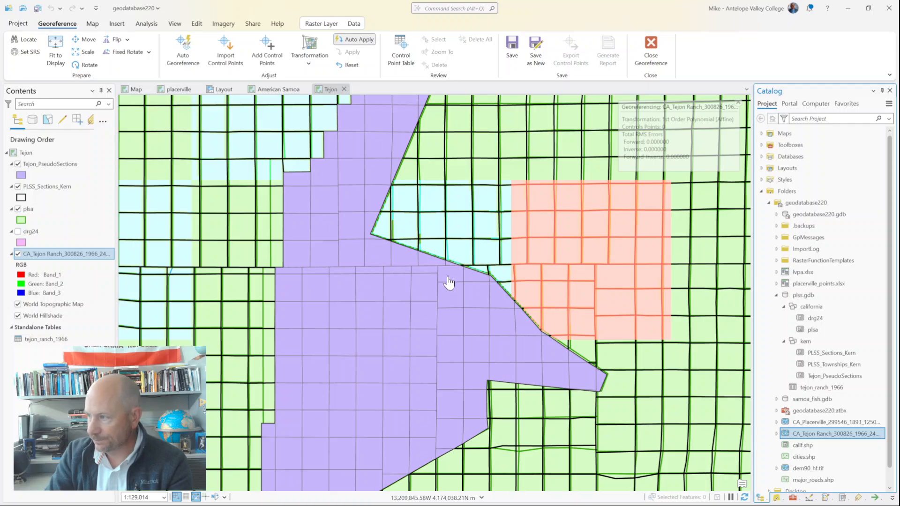
{"action": "left_click", "coordinate": [57, 45]}
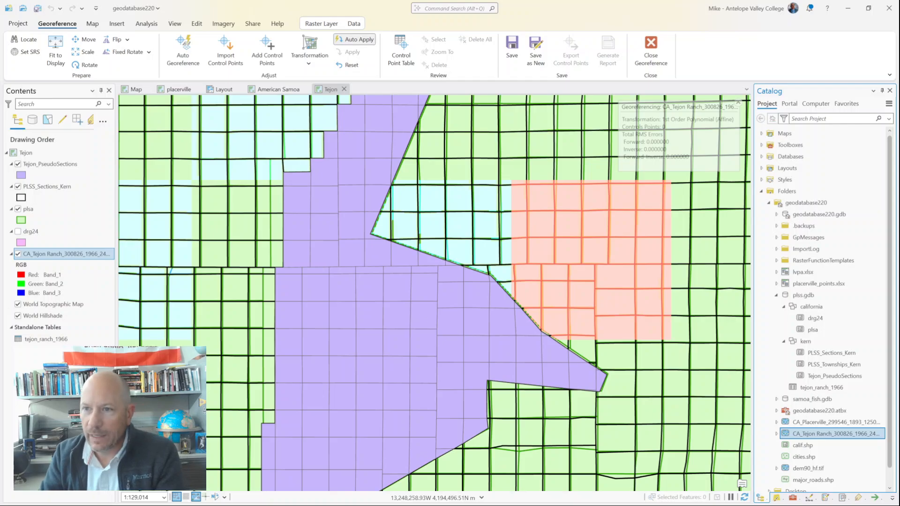
Step: Remove the World Topographic Map and World Hillshade basemap layers from the Tejon map
{"action": "right_click", "coordinate": [47, 306]}
{"action": "left_click", "coordinate": [84, 327]}
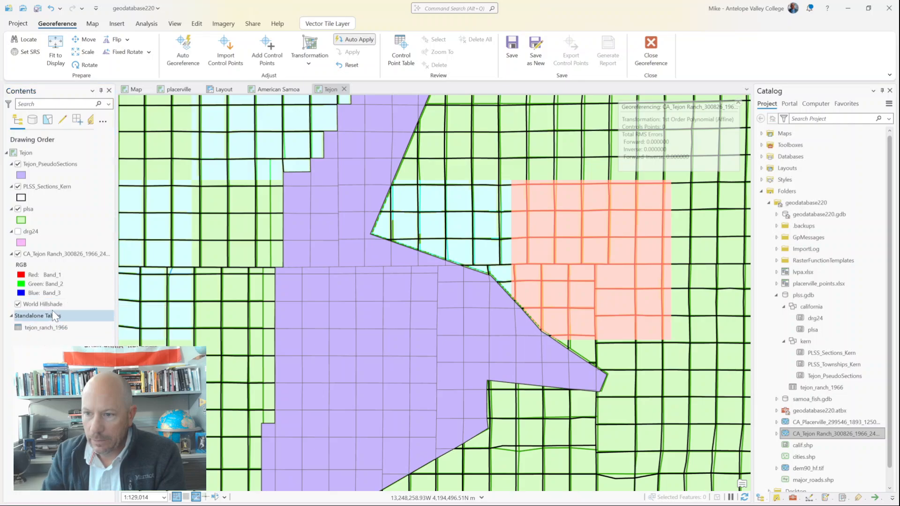
{"action": "right_click", "coordinate": [51, 306]}
{"action": "left_click", "coordinate": [78, 328]}
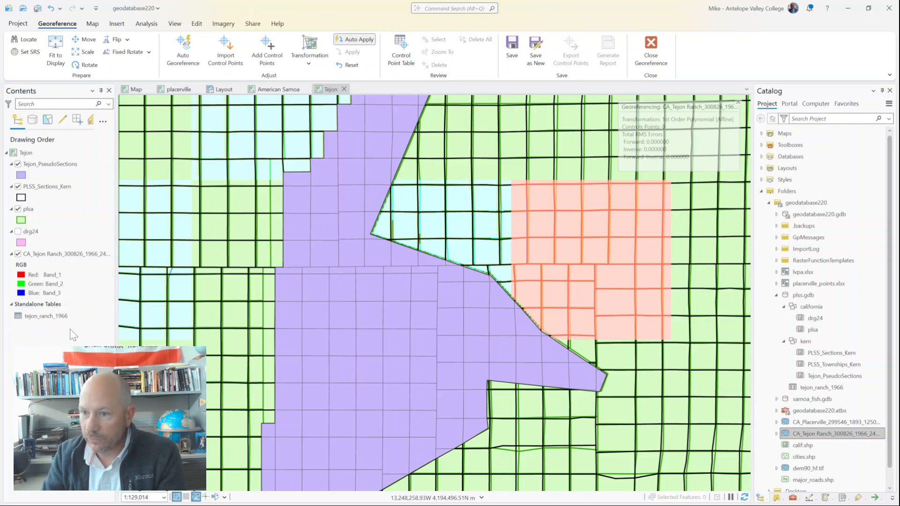
Step: Hide the plsa, Tejon_PseudoSections and PLSS_Sections_Kern layers to show only the scanned quadrangle, and refresh the map
{"action": "left_click", "coordinate": [42, 253]}
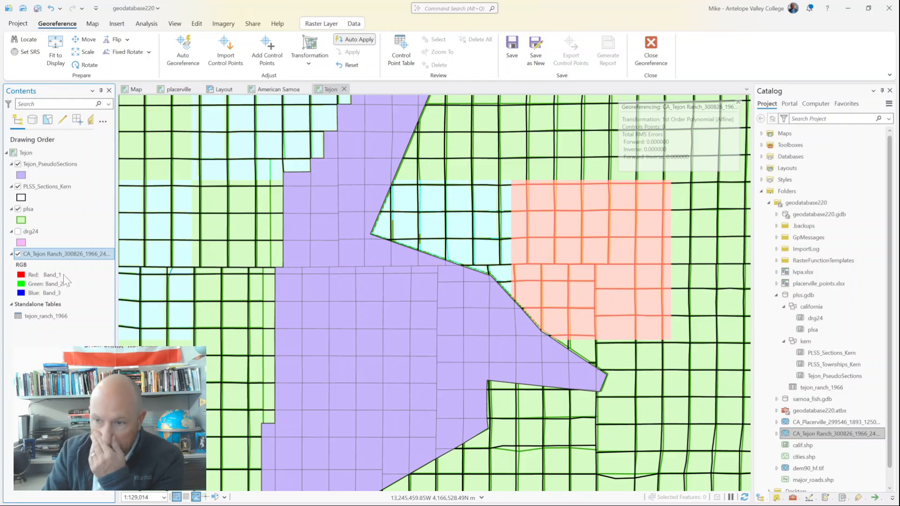
{"action": "left_click", "coordinate": [18, 208]}
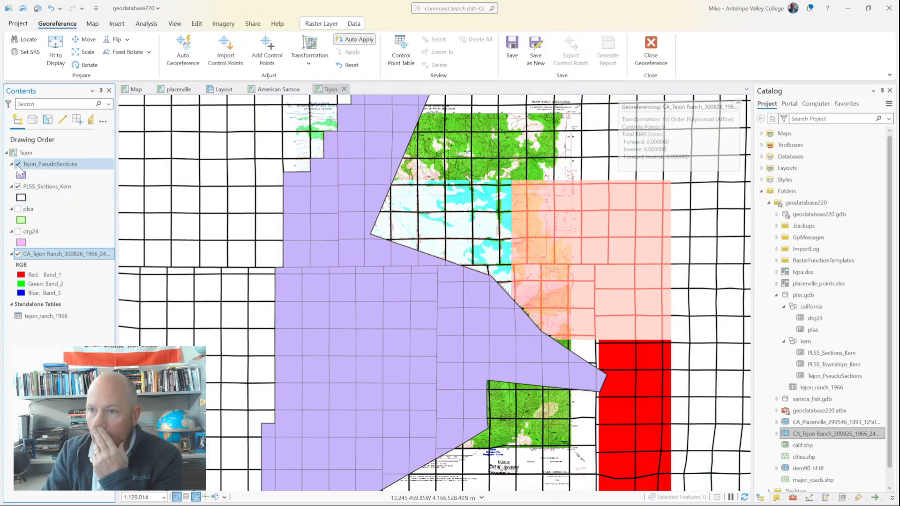
{"action": "left_click", "coordinate": [18, 164]}
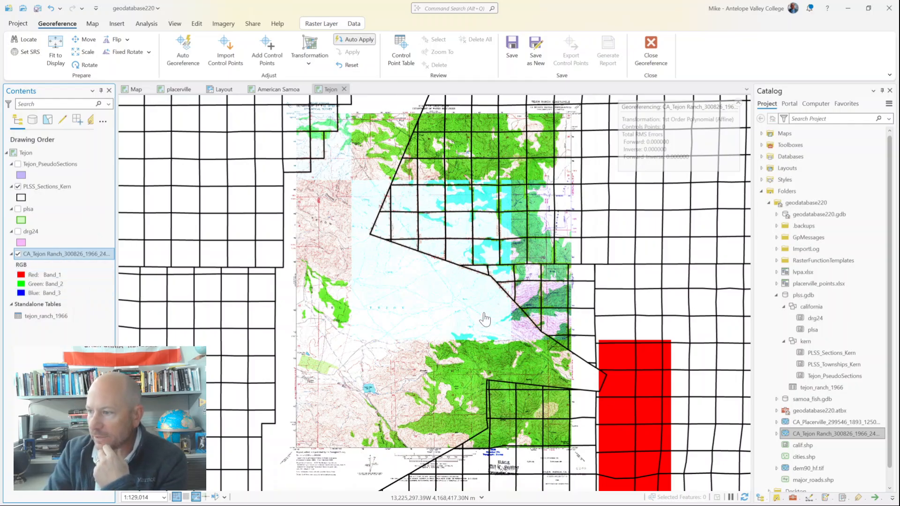
{"action": "left_click", "coordinate": [18, 186]}
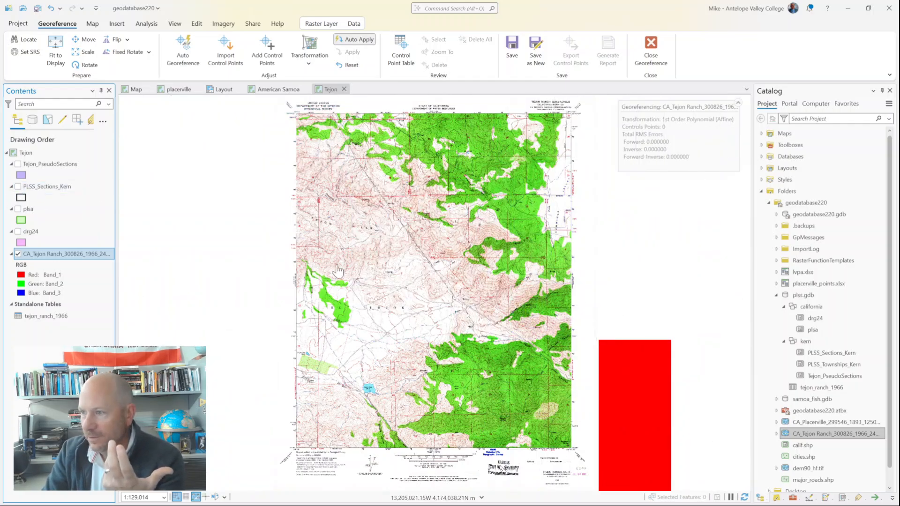
{"action": "left_click", "coordinate": [745, 498]}
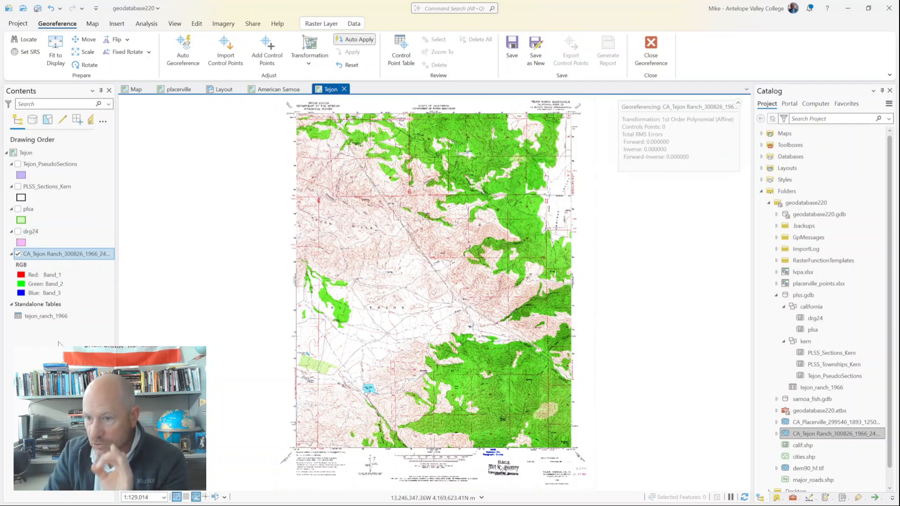
{"action": "right_click", "coordinate": [35, 317]}
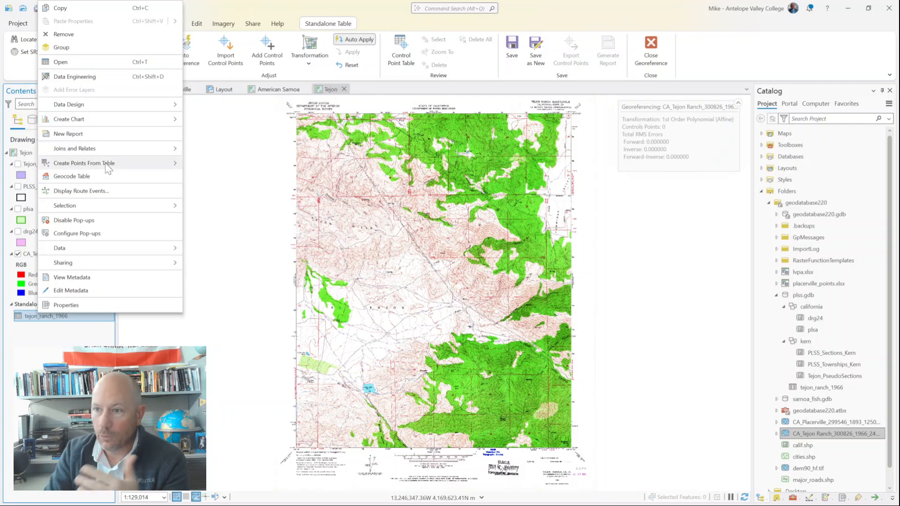
{"action": "mouse_move", "coordinate": [107, 165]}
{"action": "left_click", "coordinate": [51, 353]}
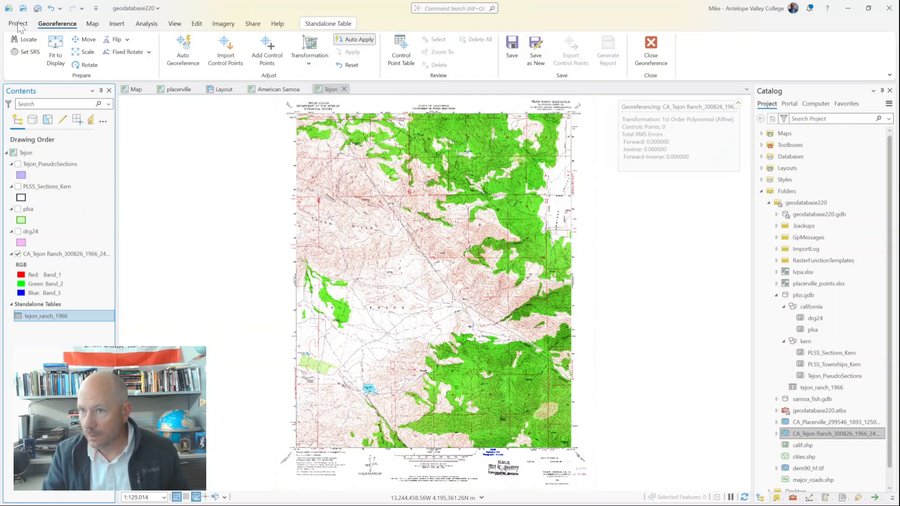
Step: Examine the projection, datum and grid notes in the scanned quadrangle's lower-left margin, and return to the full map view
{"action": "left_click", "coordinate": [92, 26]}
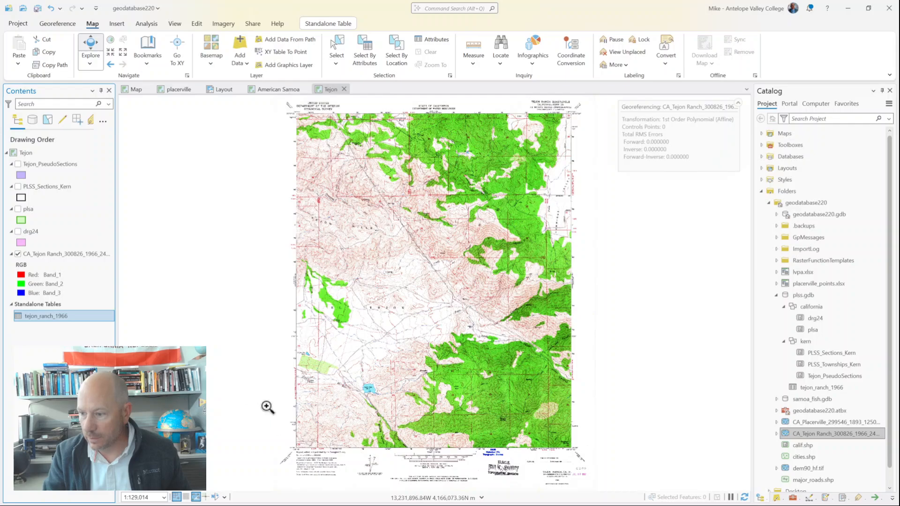
{"action": "left_click_drag", "start_coordinate": [278, 415], "coordinate": [587, 478]}
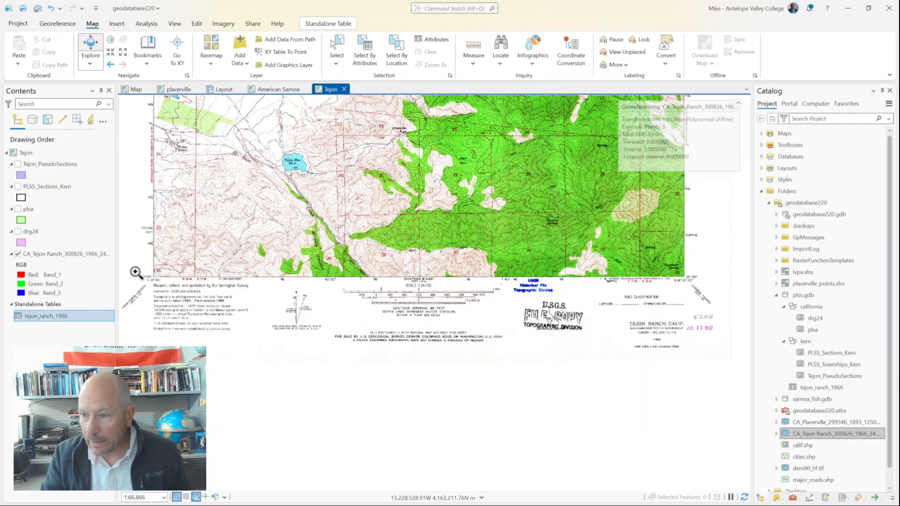
{"action": "left_click_drag", "start_coordinate": [137, 271], "coordinate": [260, 345], "text": "shift"}
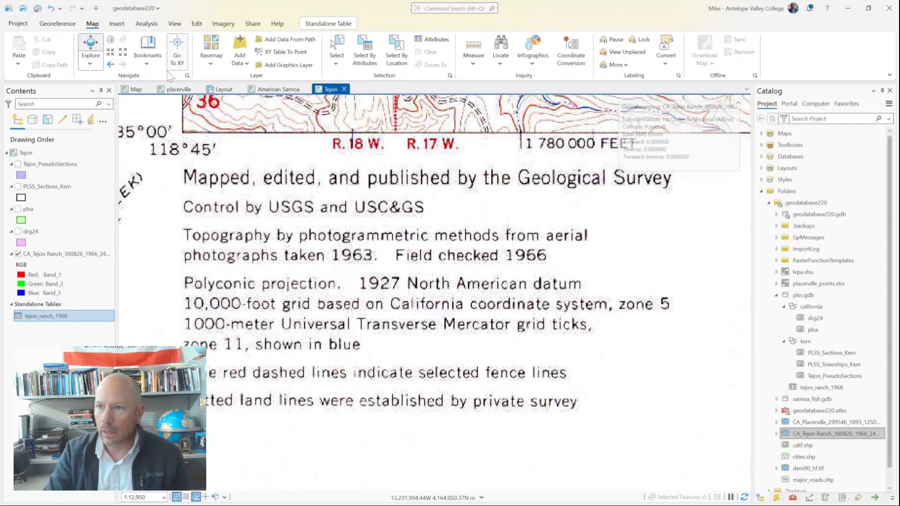
{"action": "left_click", "coordinate": [111, 64]}
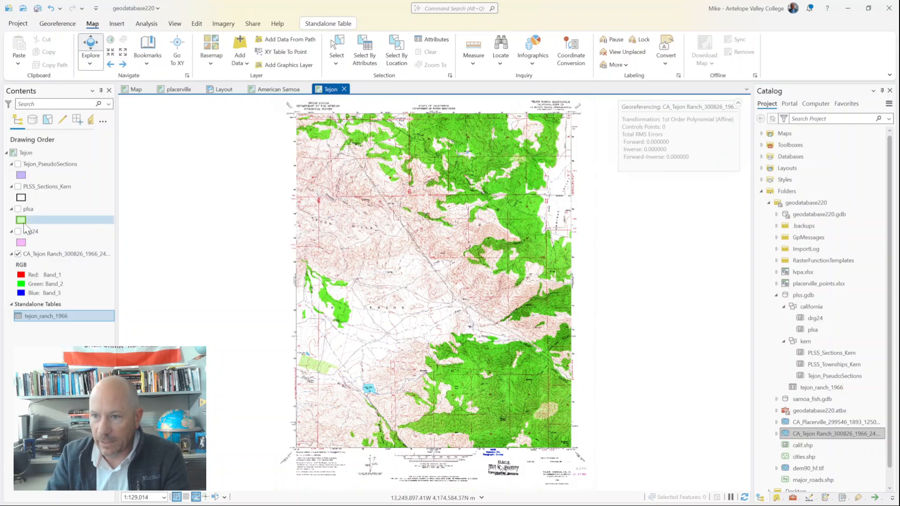
Step: Display the PLSS_Sections_Kern and Tejon_PseudoSections layers over the scanned quadrangle
{"action": "left_click", "coordinate": [18, 187]}
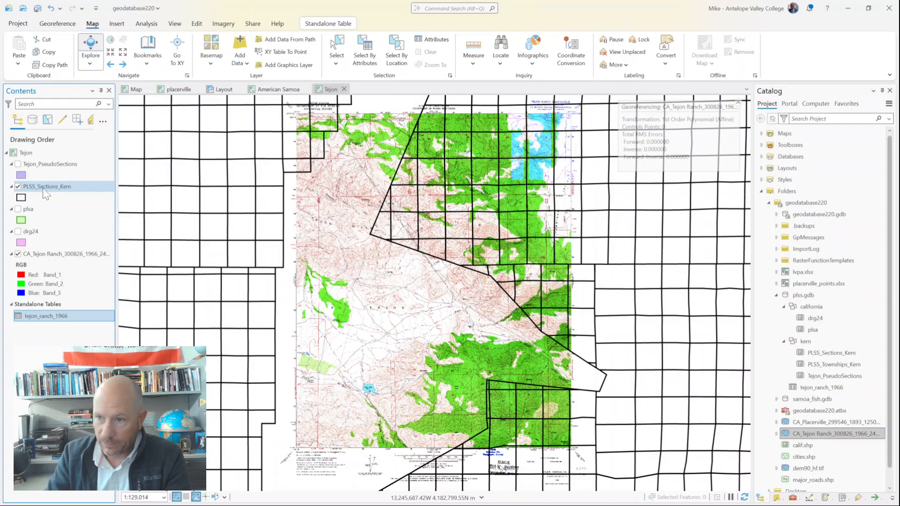
{"action": "left_click", "coordinate": [18, 164]}
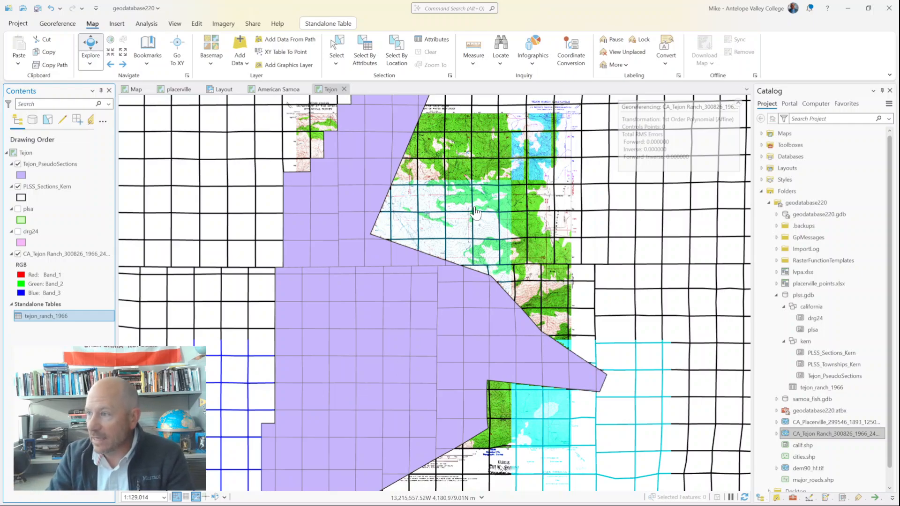
{"action": "left_click", "coordinate": [57, 23]}
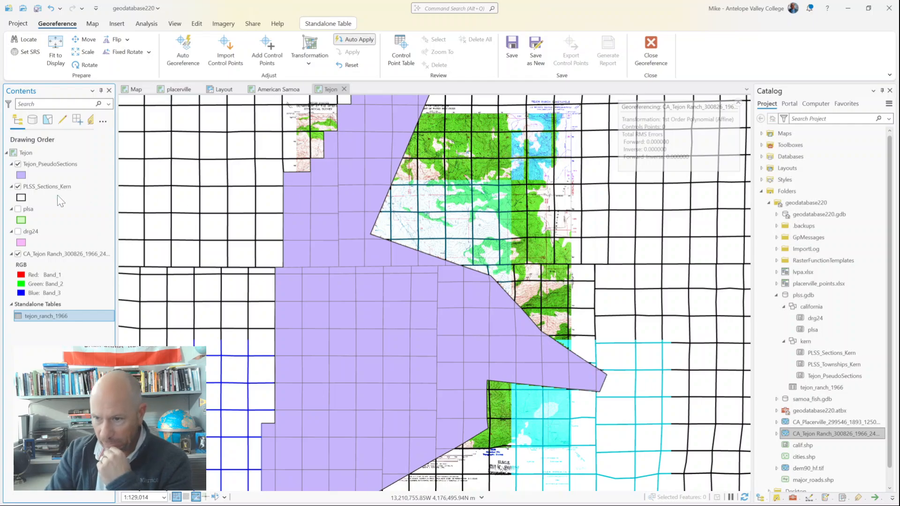
Step: Display the plsa layer and set its polygon fill to no color, leaving only the green outline
{"action": "left_click", "coordinate": [18, 209]}
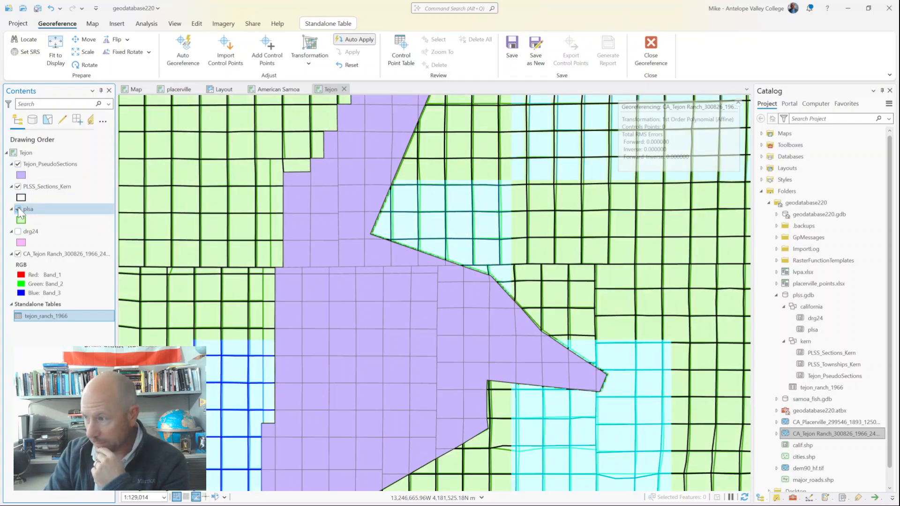
{"action": "left_click", "coordinate": [20, 220]}
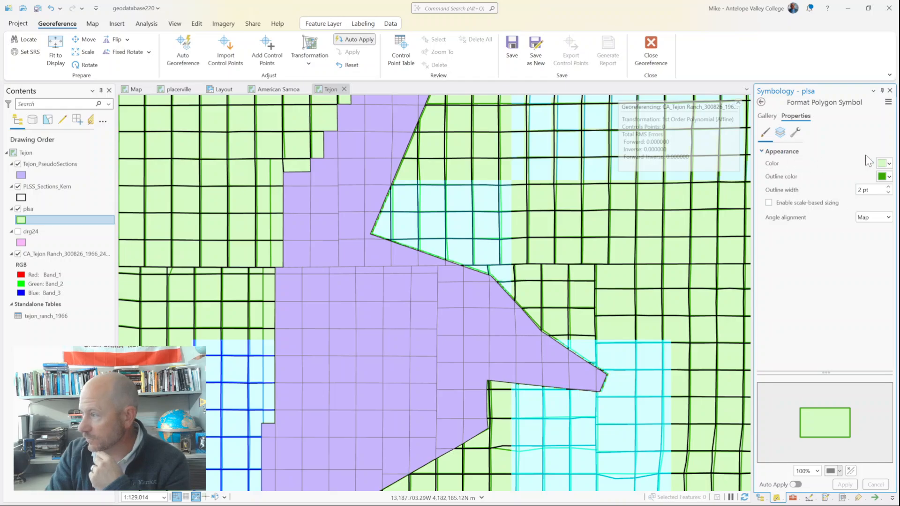
{"action": "left_click", "coordinate": [889, 165]}
{"action": "left_click", "coordinate": [791, 176]}
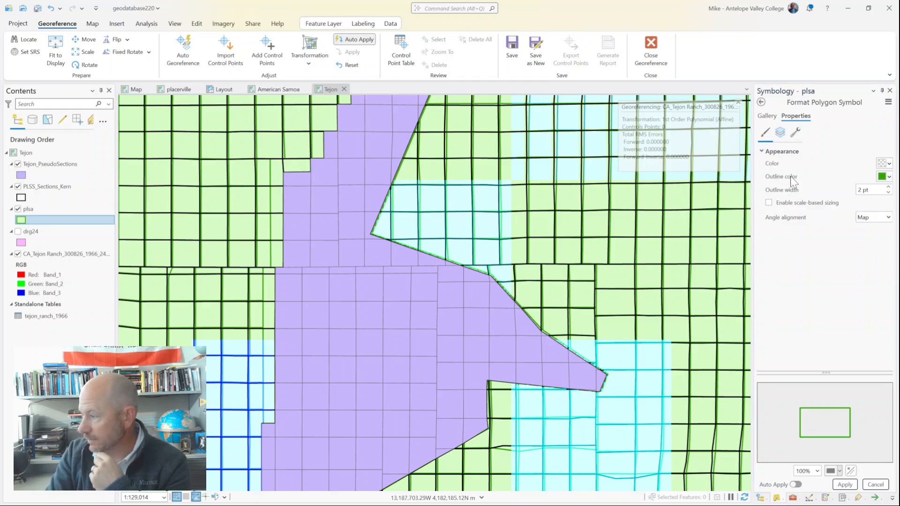
{"action": "left_click", "coordinate": [846, 484]}
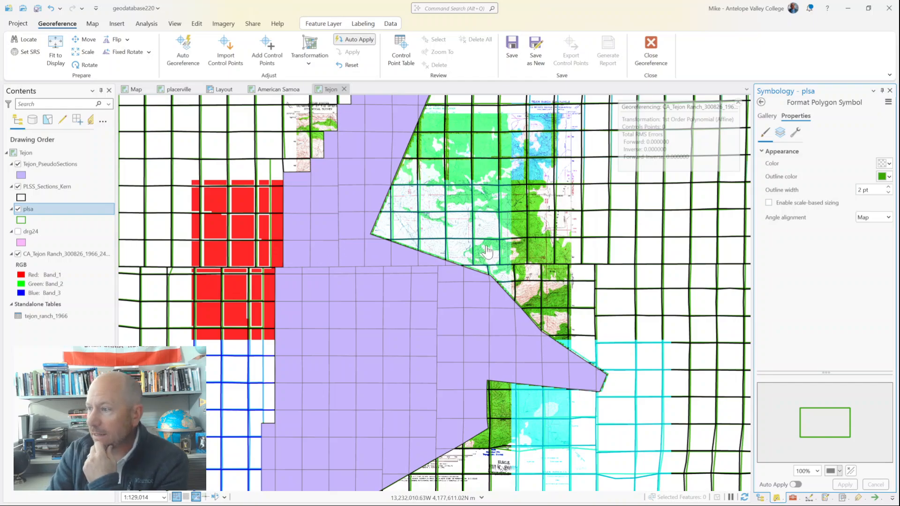
Step: Compare the plsa and PLSS_Sections_Kern section lines up close along the northeastern edge of the pseudo sections
{"action": "left_click", "coordinate": [733, 498]}
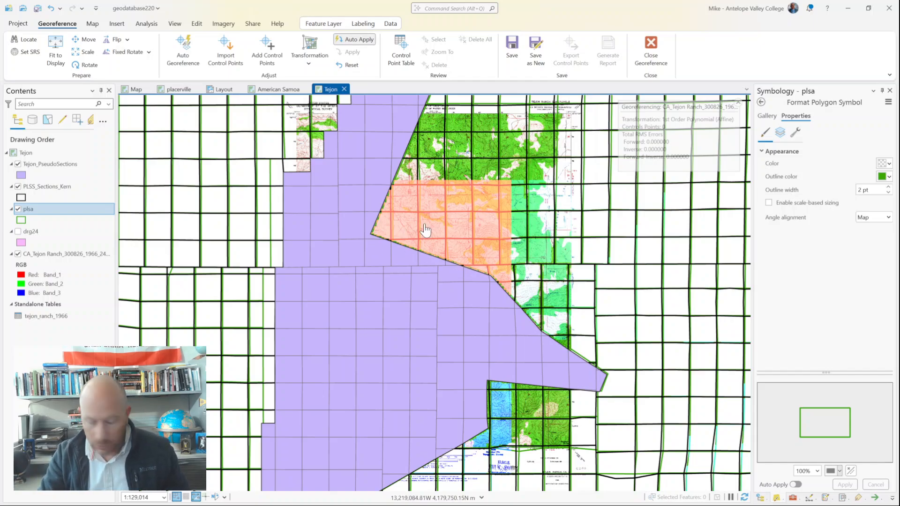
{"action": "left_click_drag", "start_coordinate": [427, 229], "coordinate": [536, 335]}
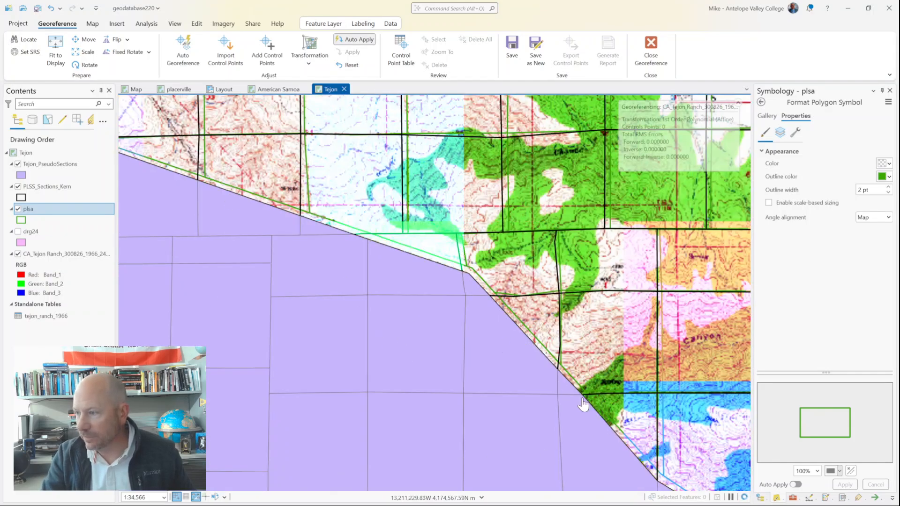